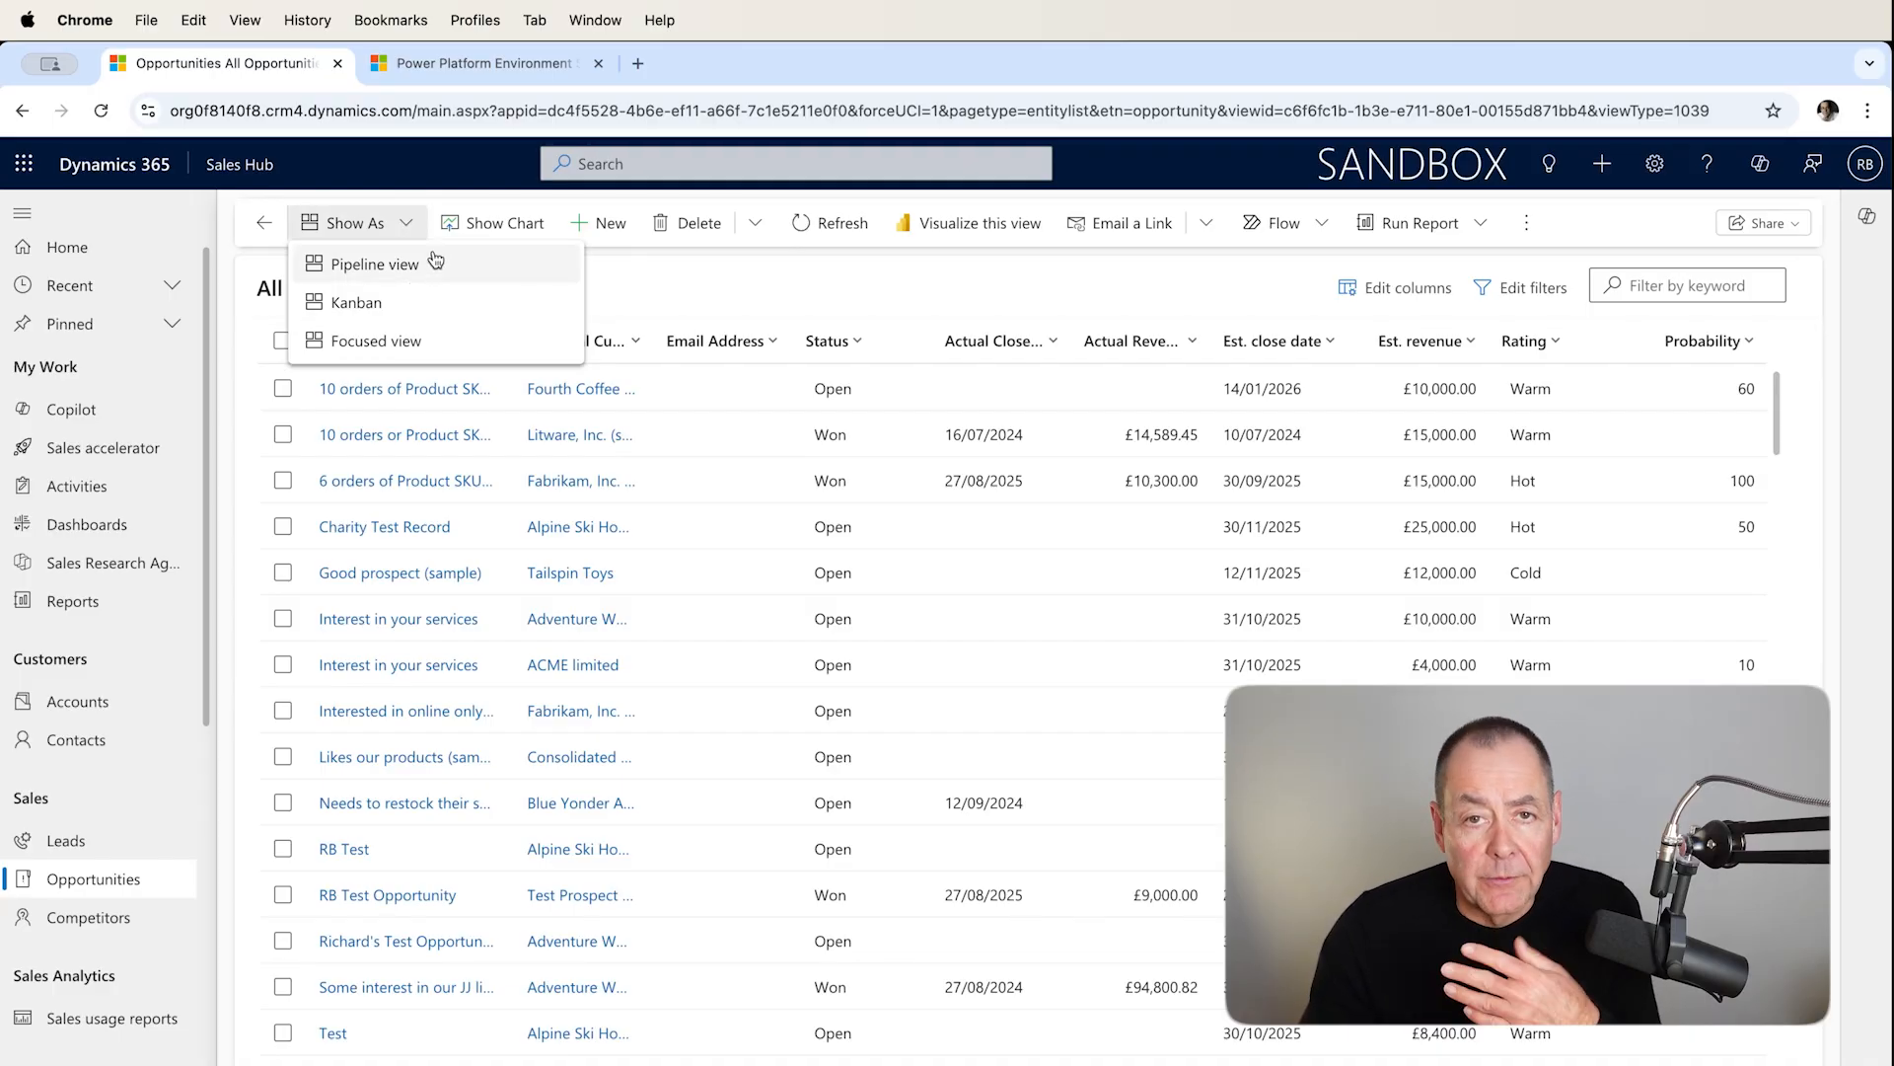
Switch the All Opportunities list to the Kanban view and check the available Kanban type options.
{"action": "left_click", "coordinate": [401, 301]}
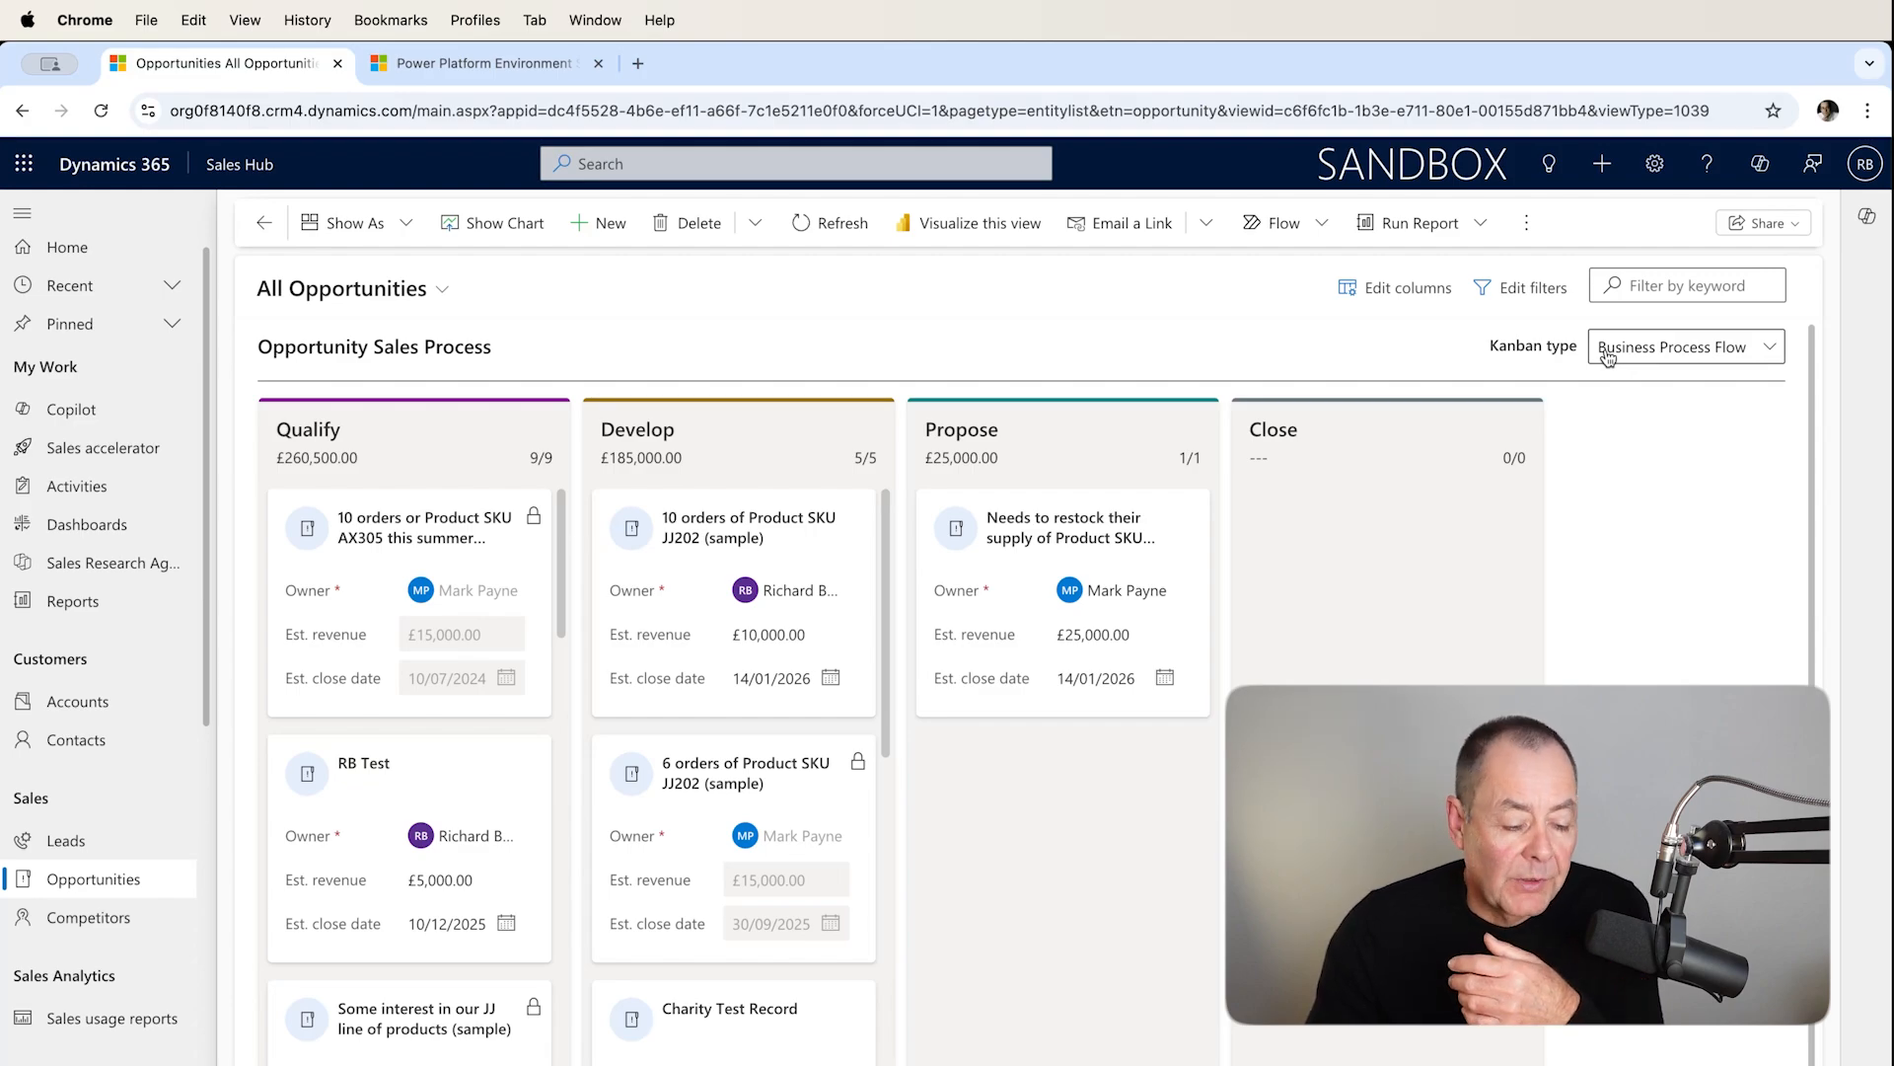
{"action": "left_click", "coordinate": [1768, 351]}
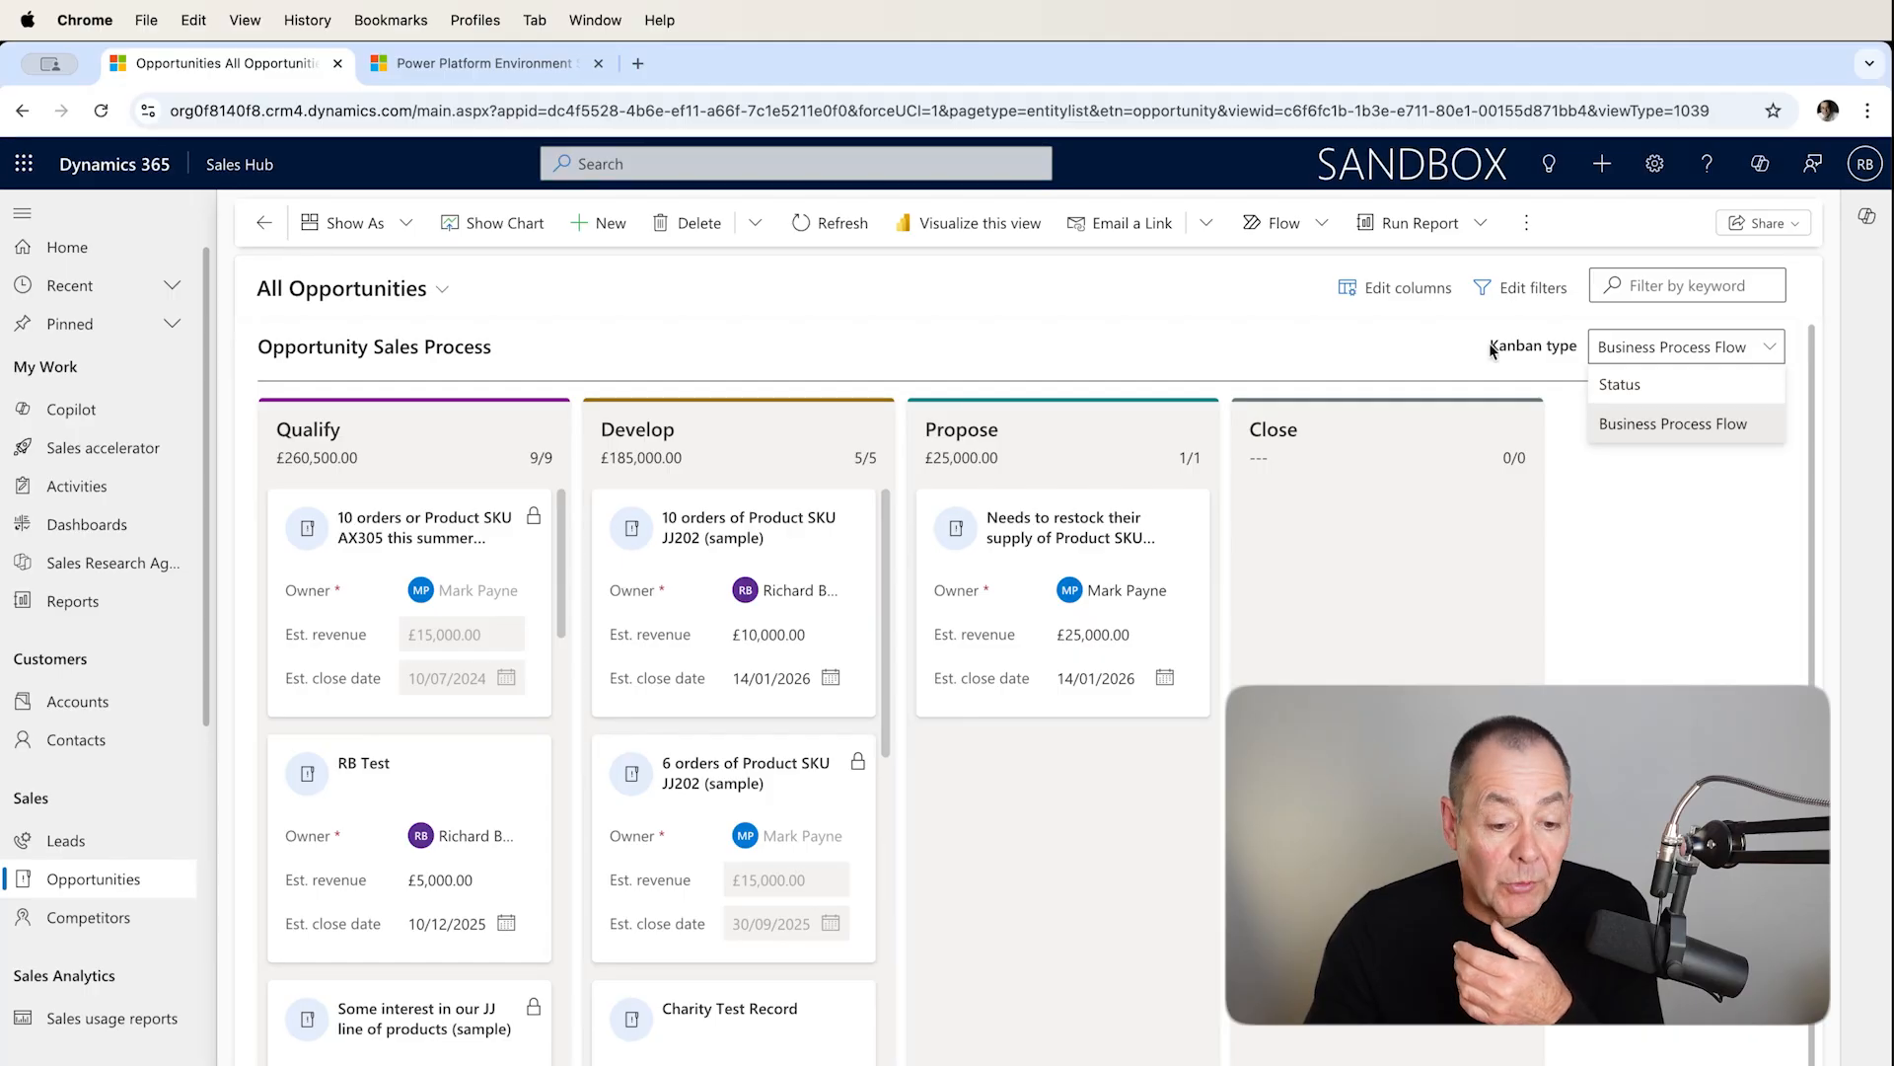
{"action": "left_click", "coordinate": [1407, 341]}
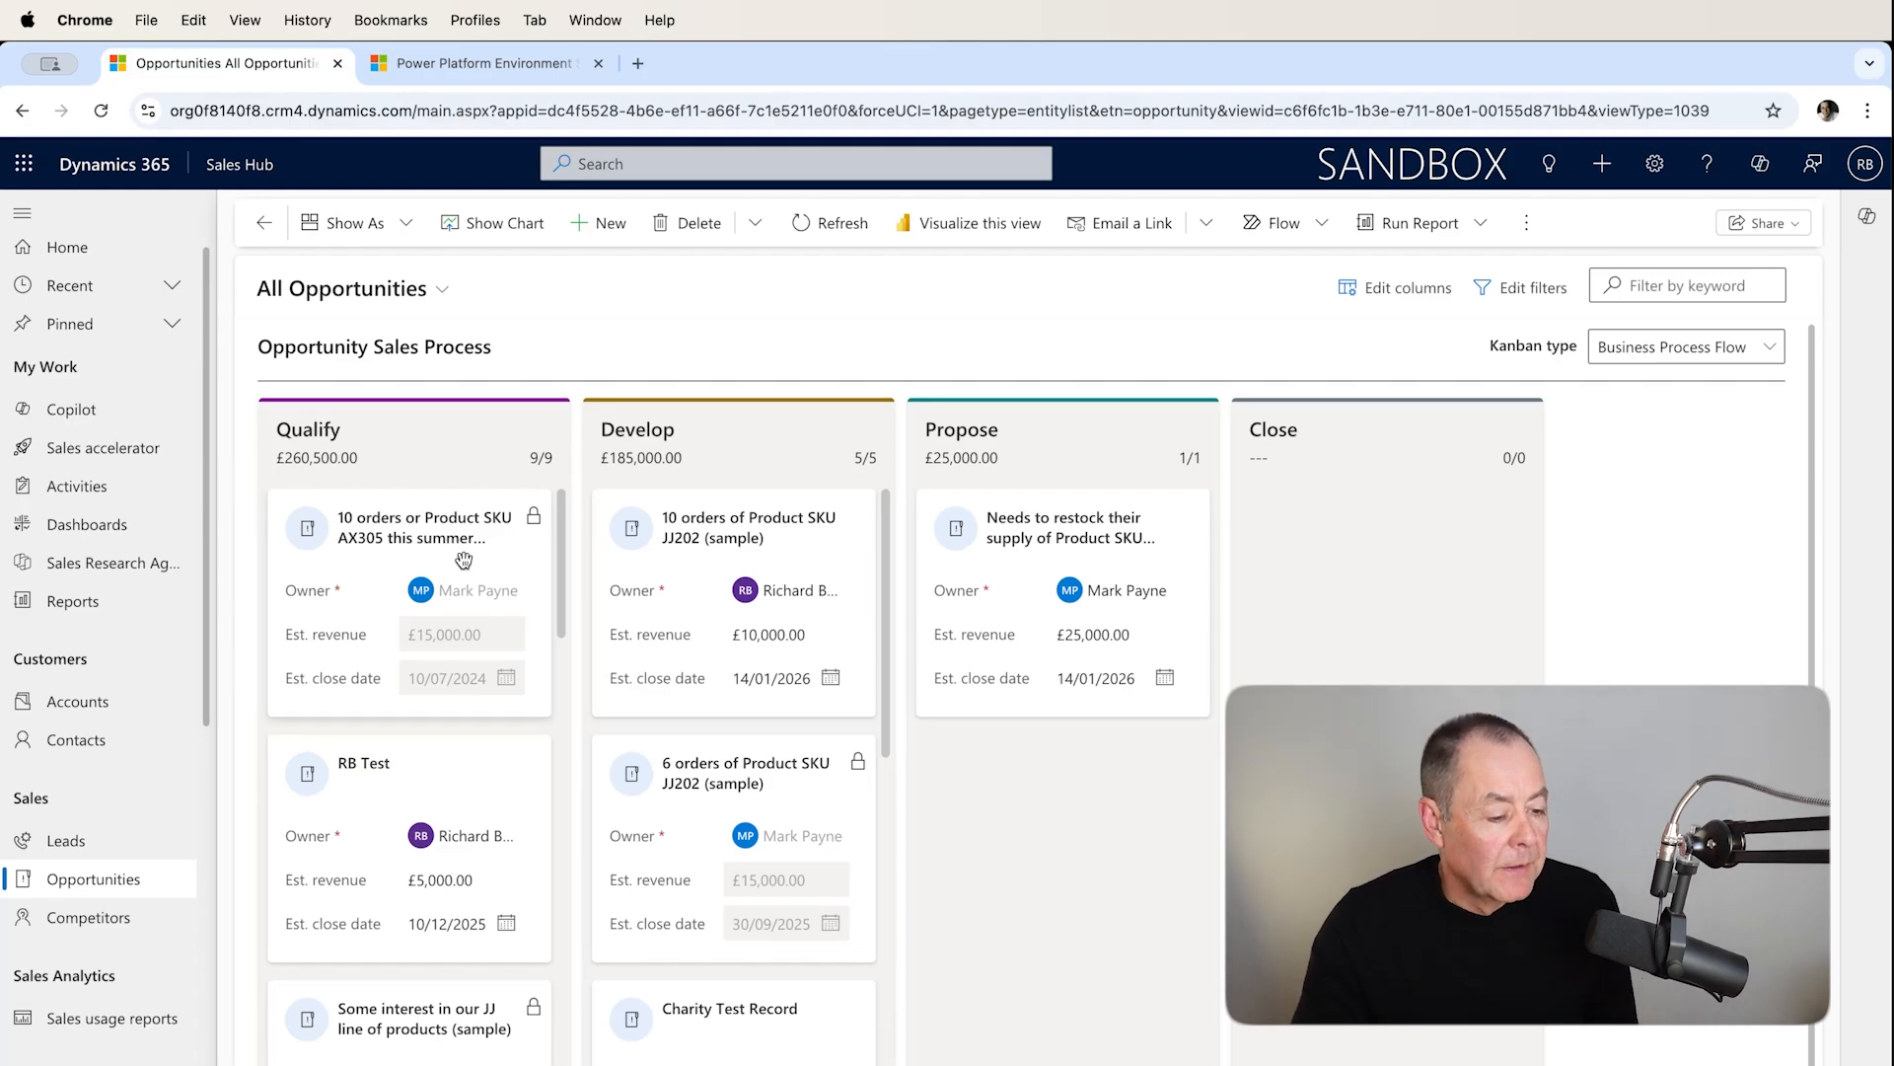
Browse the Qualify and Develop columns and briefly open the Charity Test Record opportunity.
{"action": "scroll", "coordinate": [457, 546], "scroll_direction": "down", "scroll_amount": 1}
{"action": "scroll", "coordinate": [457, 546], "scroll_direction": "up", "scroll_amount": 1}
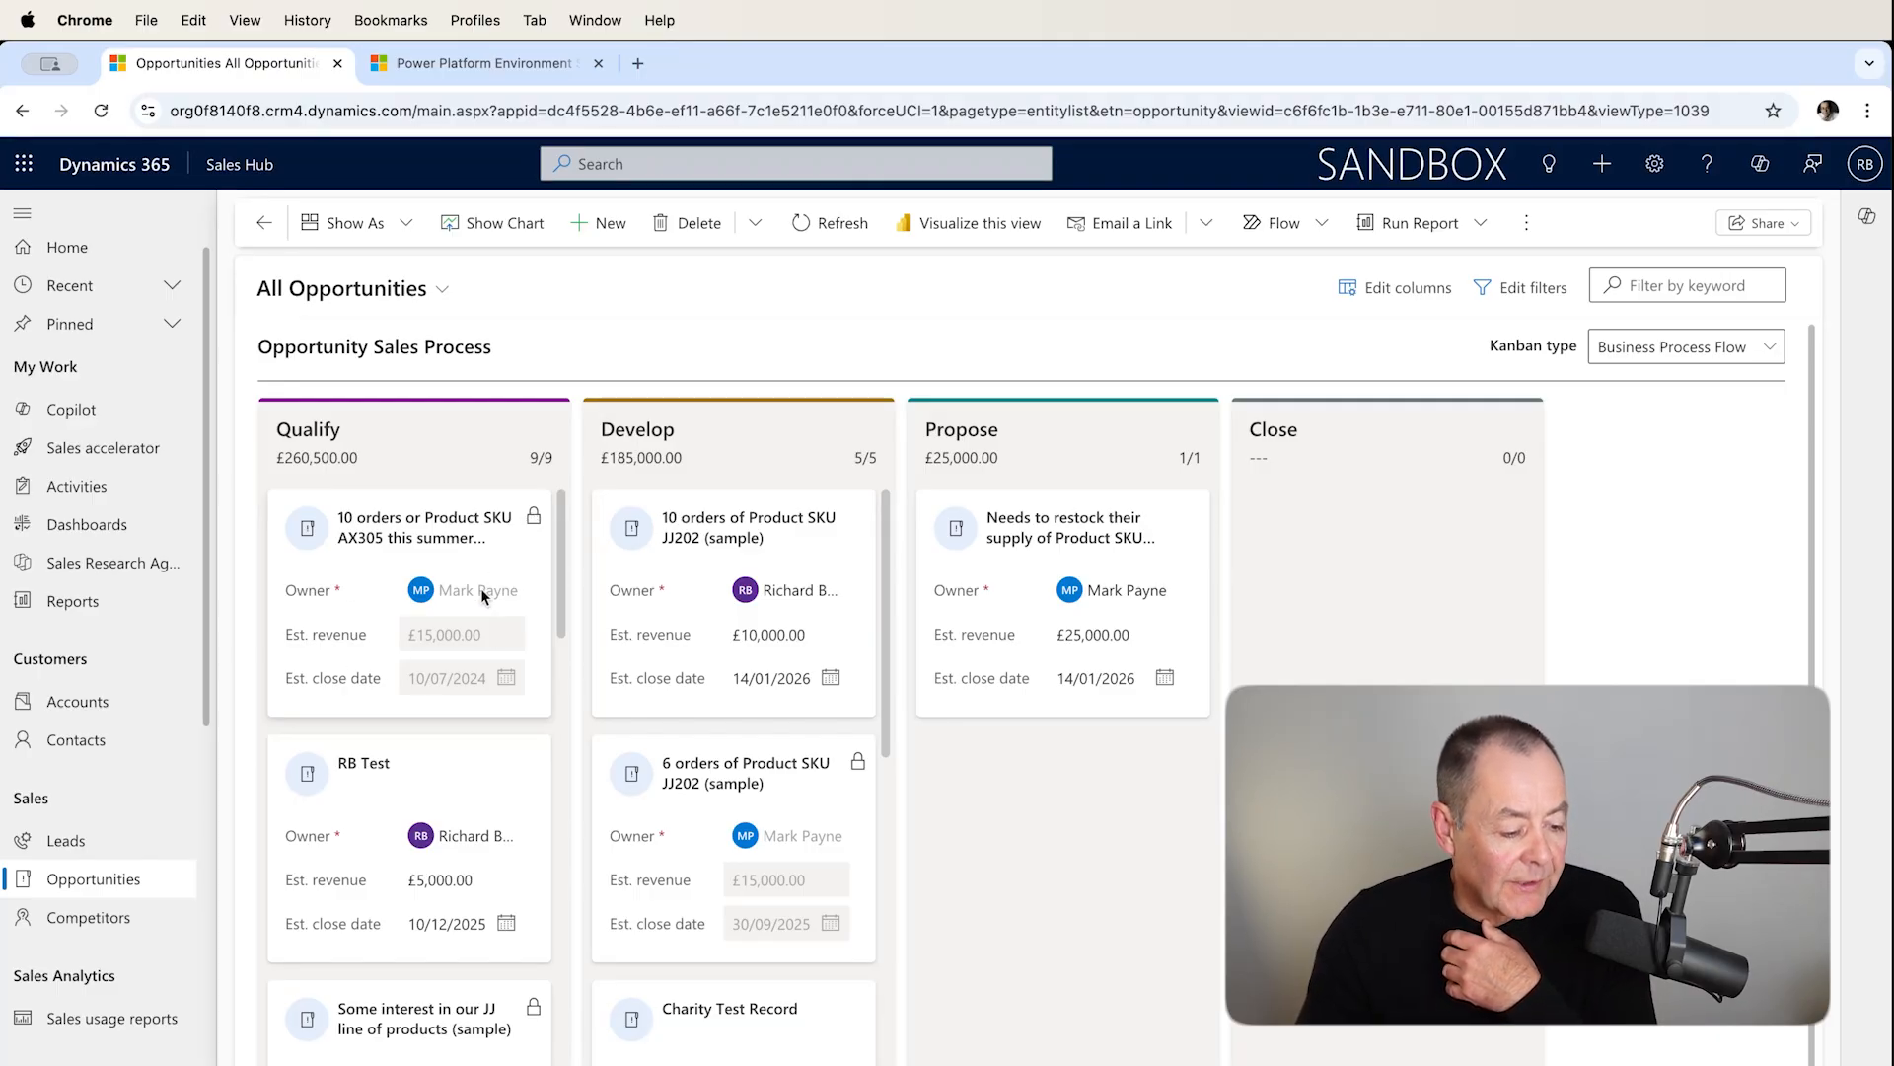
{"action": "scroll", "coordinate": [457, 669], "scroll_direction": "down", "scroll_amount": 3}
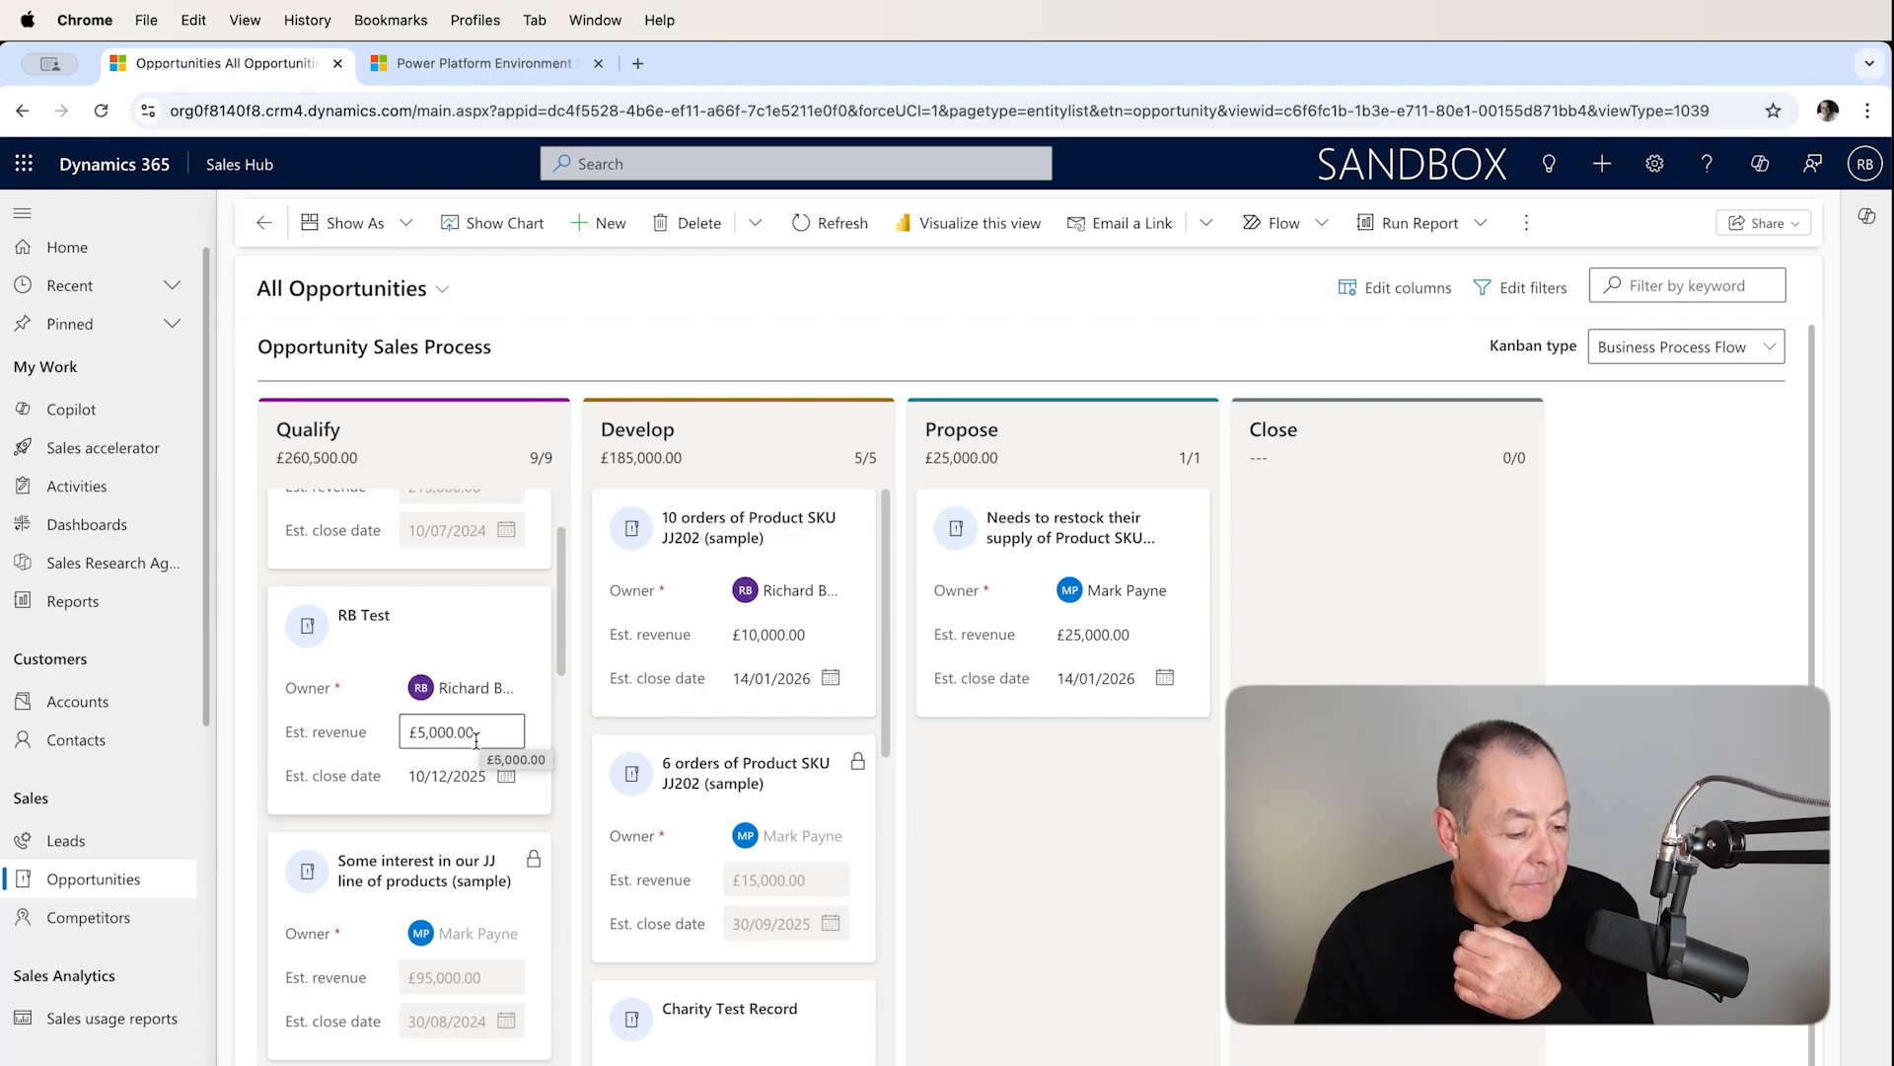
{"action": "scroll", "coordinate": [602, 669], "scroll_direction": "down", "scroll_amount": 3}
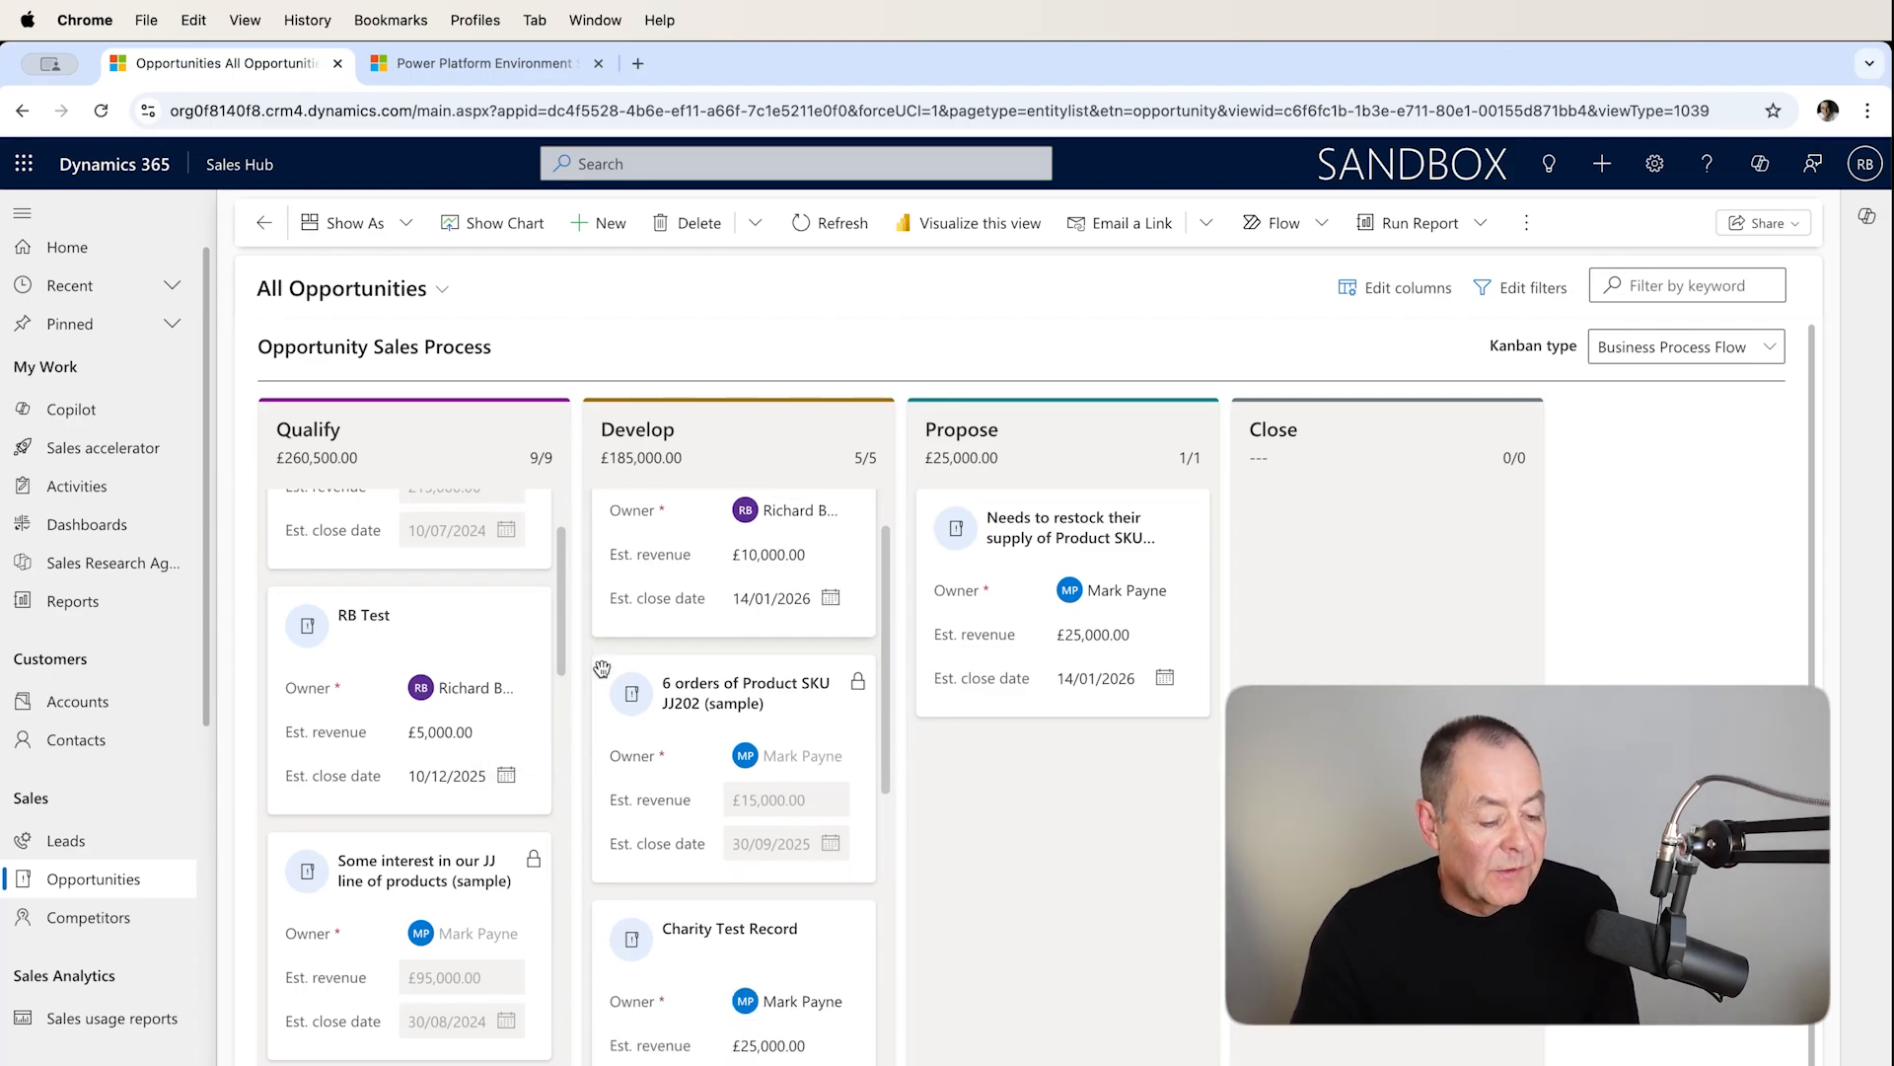
{"action": "scroll", "coordinate": [602, 669], "scroll_direction": "down", "scroll_amount": 1}
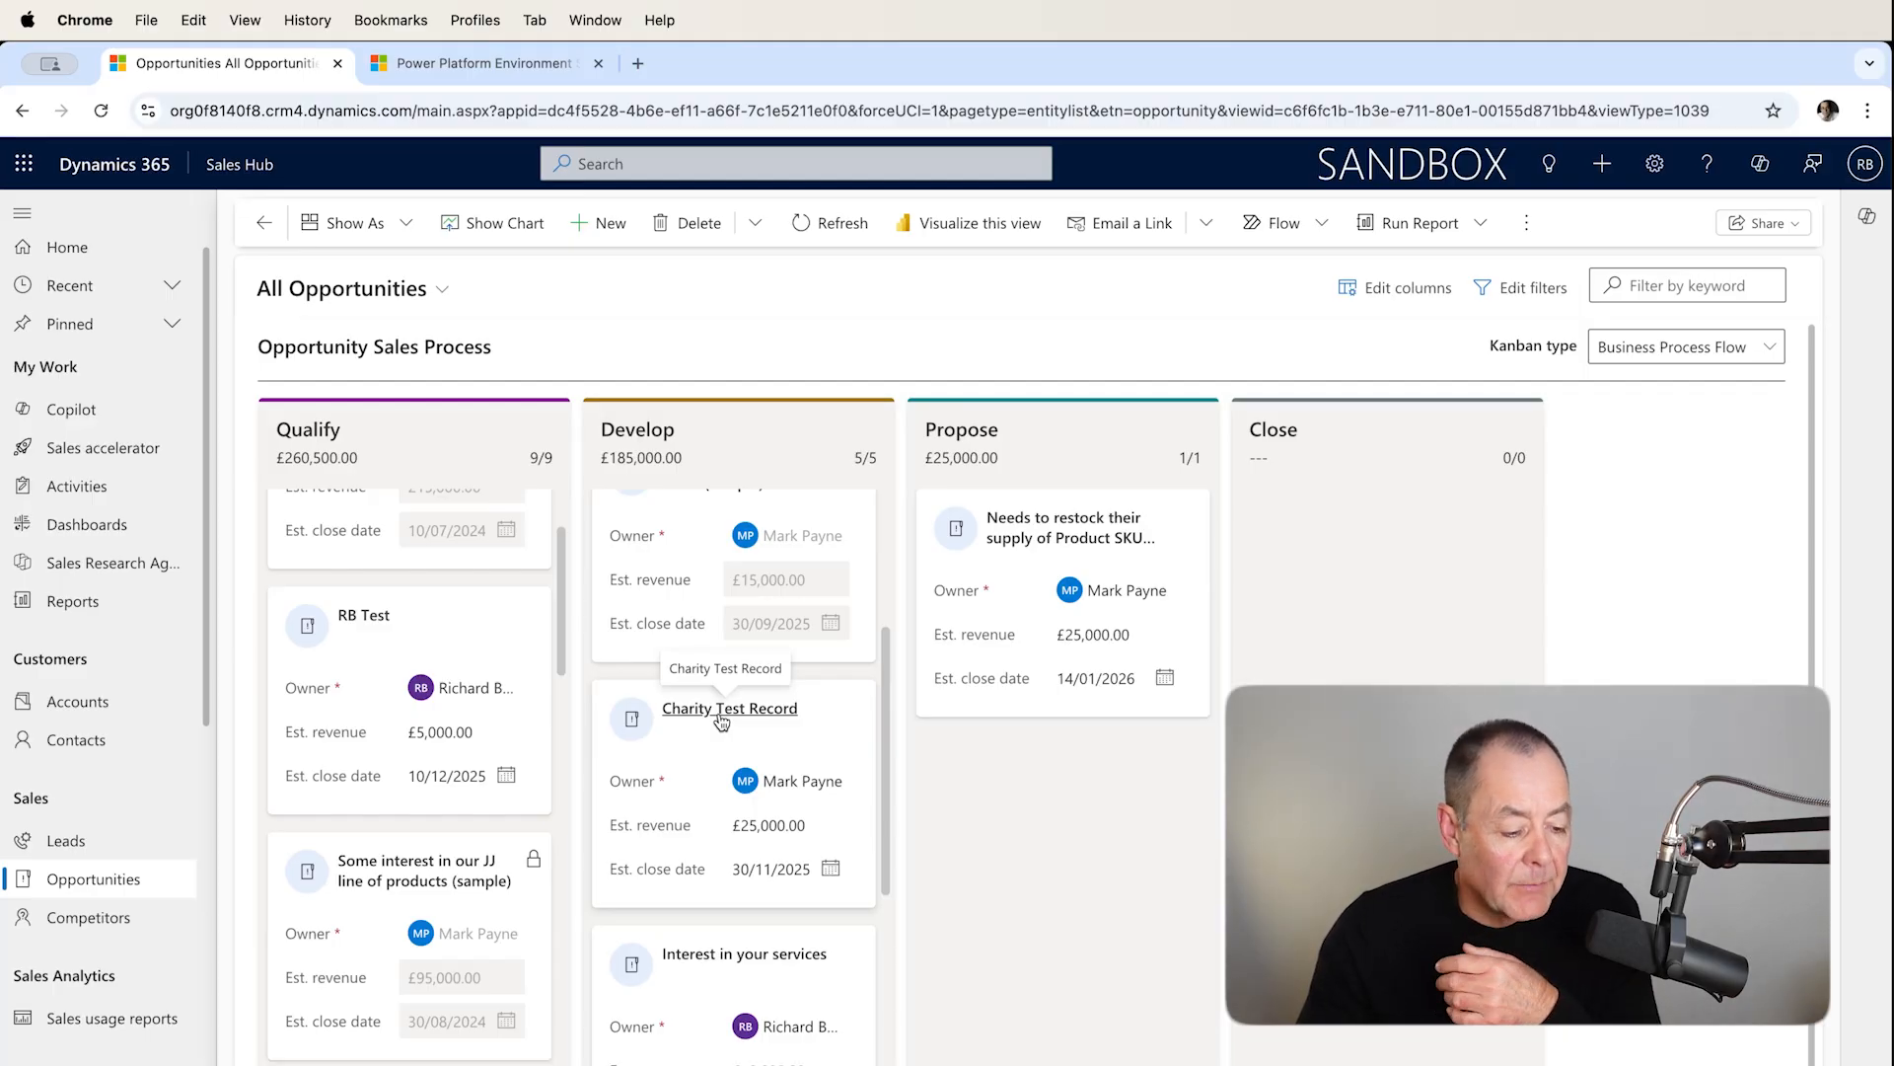
{"action": "left_click", "coordinate": [722, 710]}
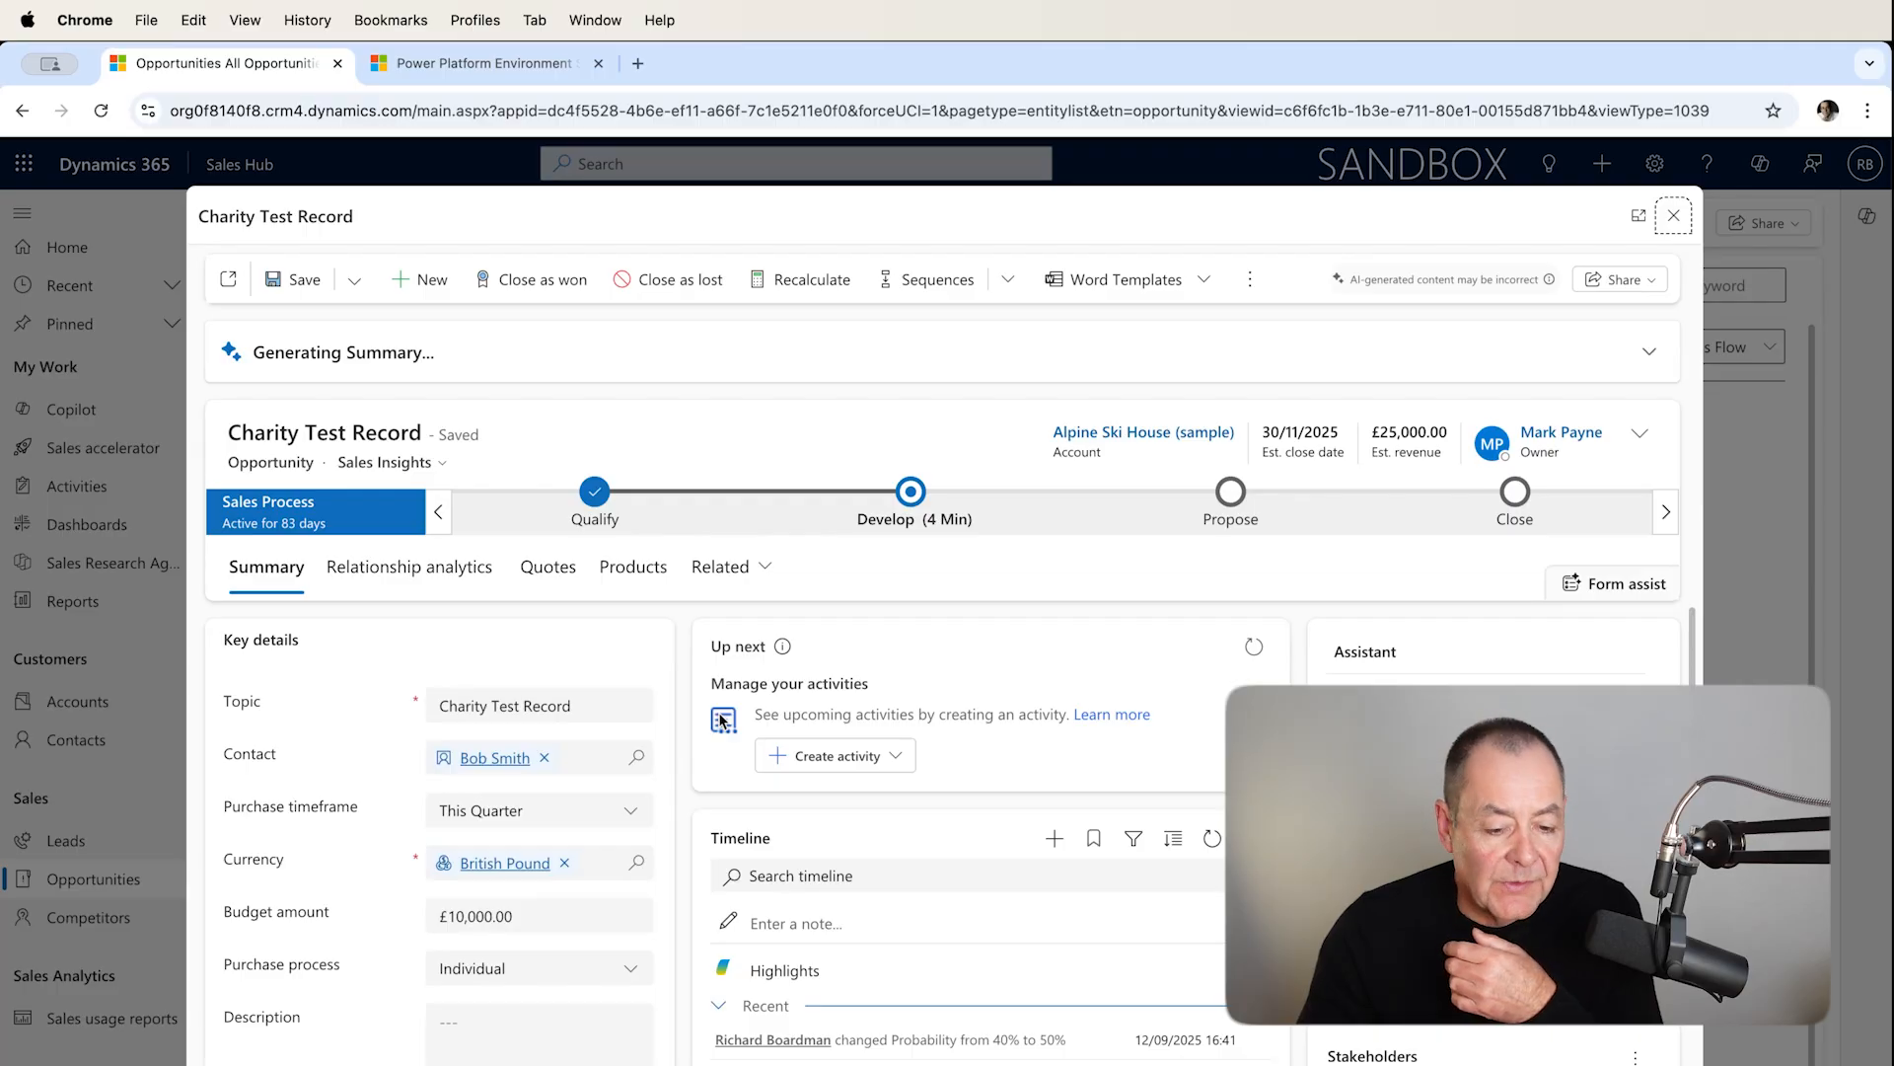
{"action": "left_click", "coordinate": [1673, 218]}
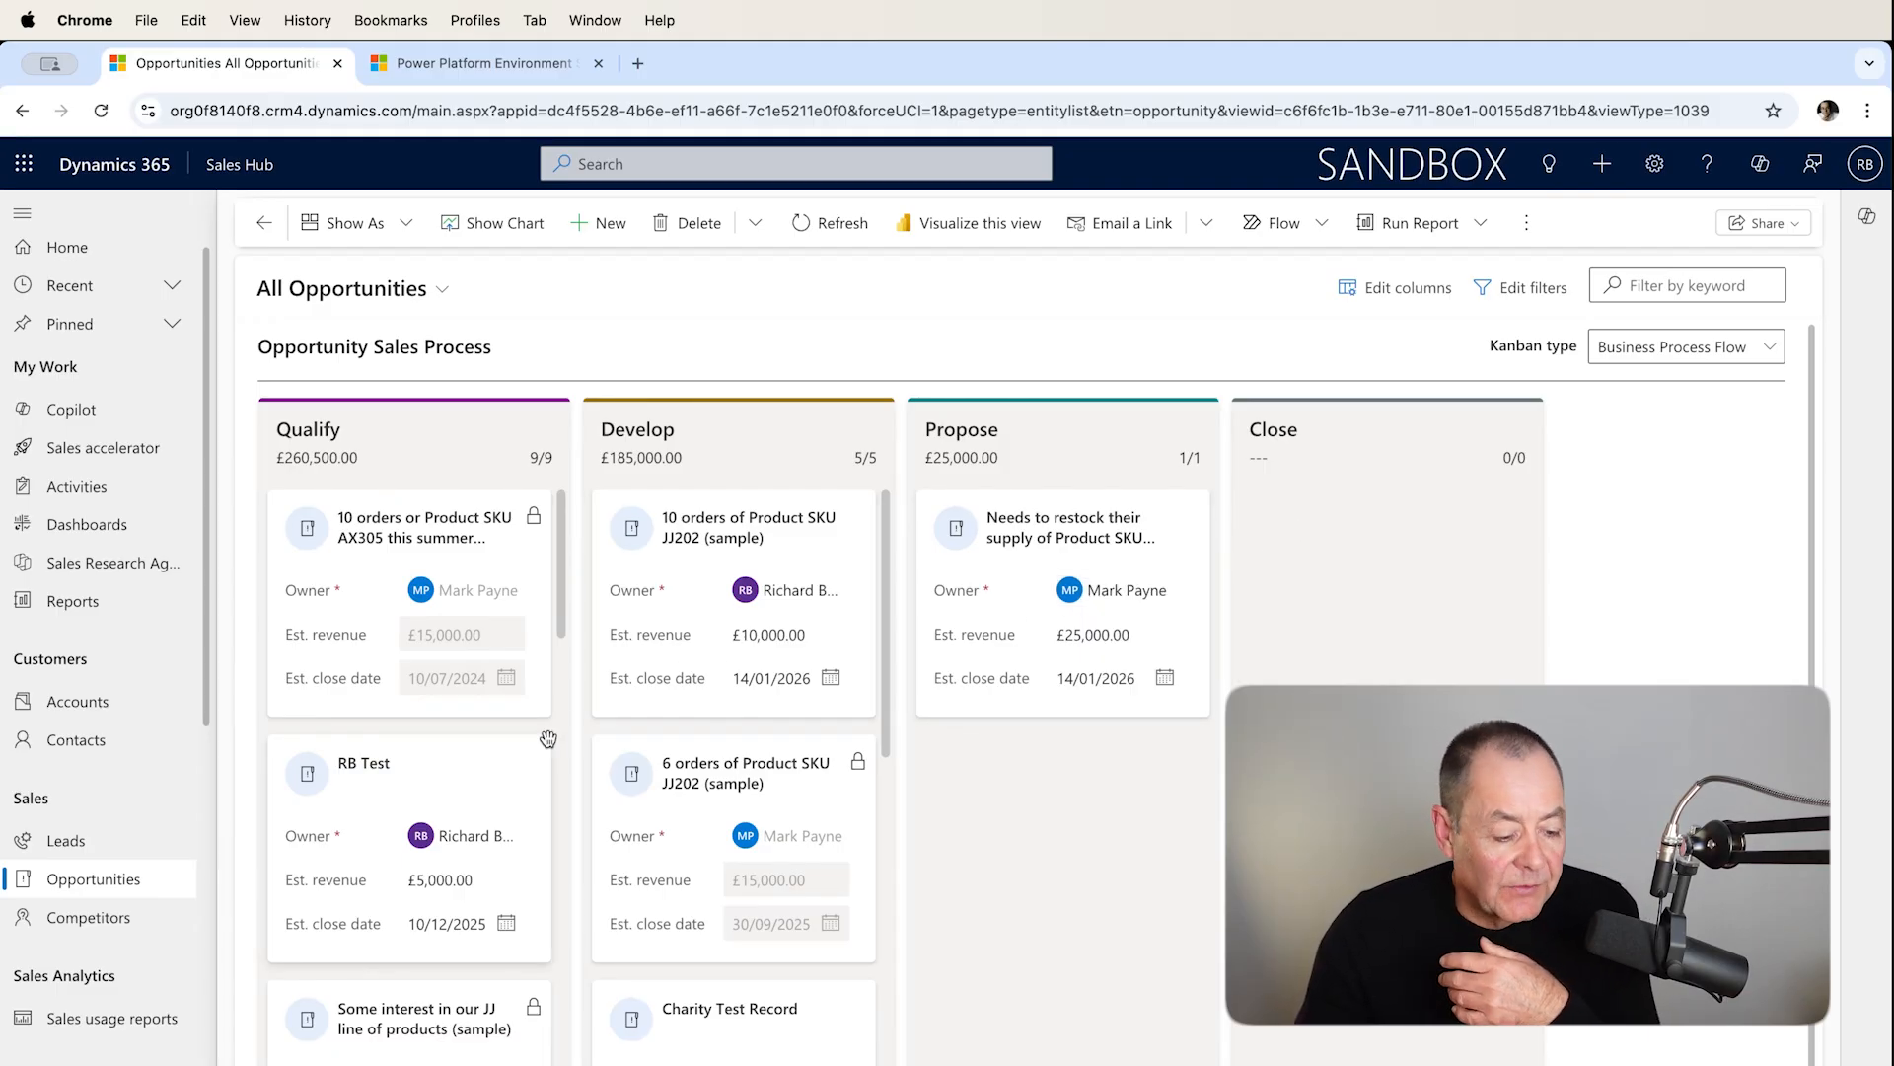
Move the Charity Test Record opportunity from the Develop stage to Propose by dragging its card and advancing the stage.
{"action": "scroll", "coordinate": [829, 794], "scroll_direction": "down", "scroll_amount": 3}
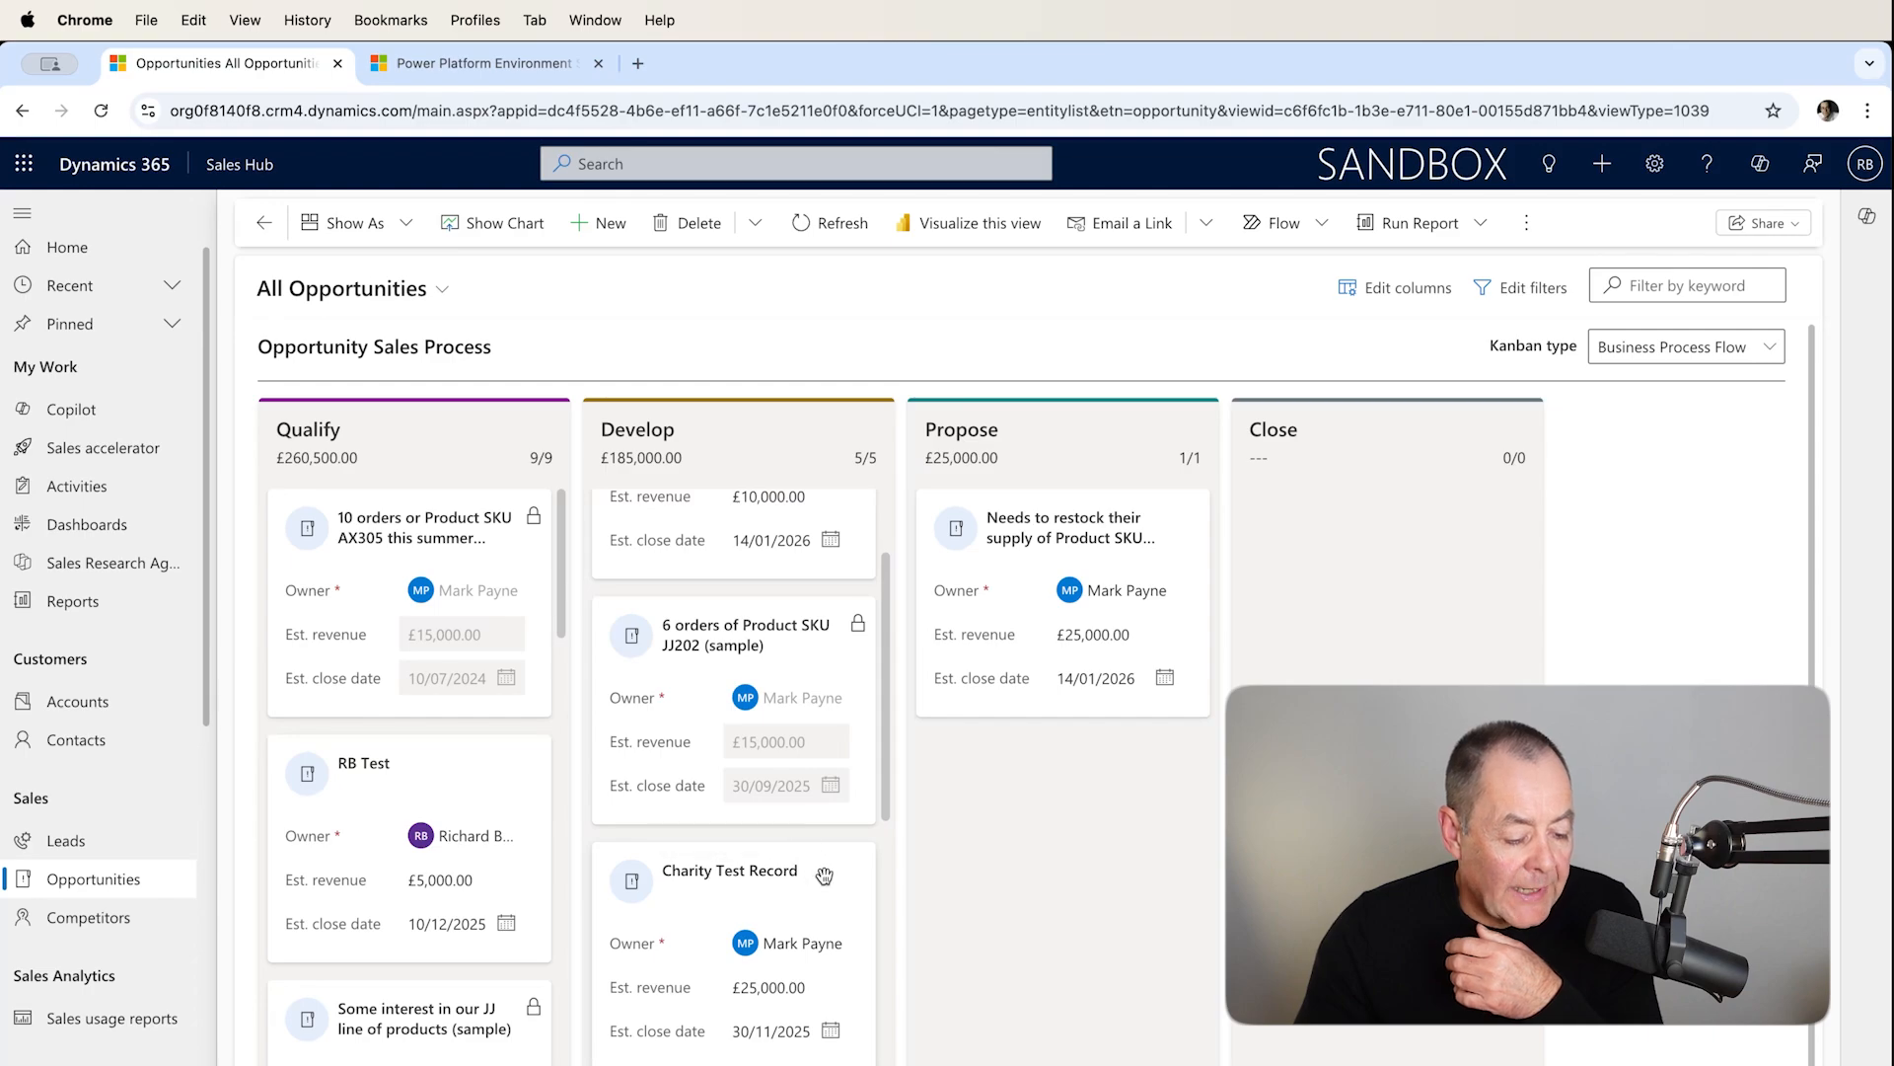
{"action": "left_click_drag", "start_coordinate": [833, 879], "coordinate": [1111, 781]}
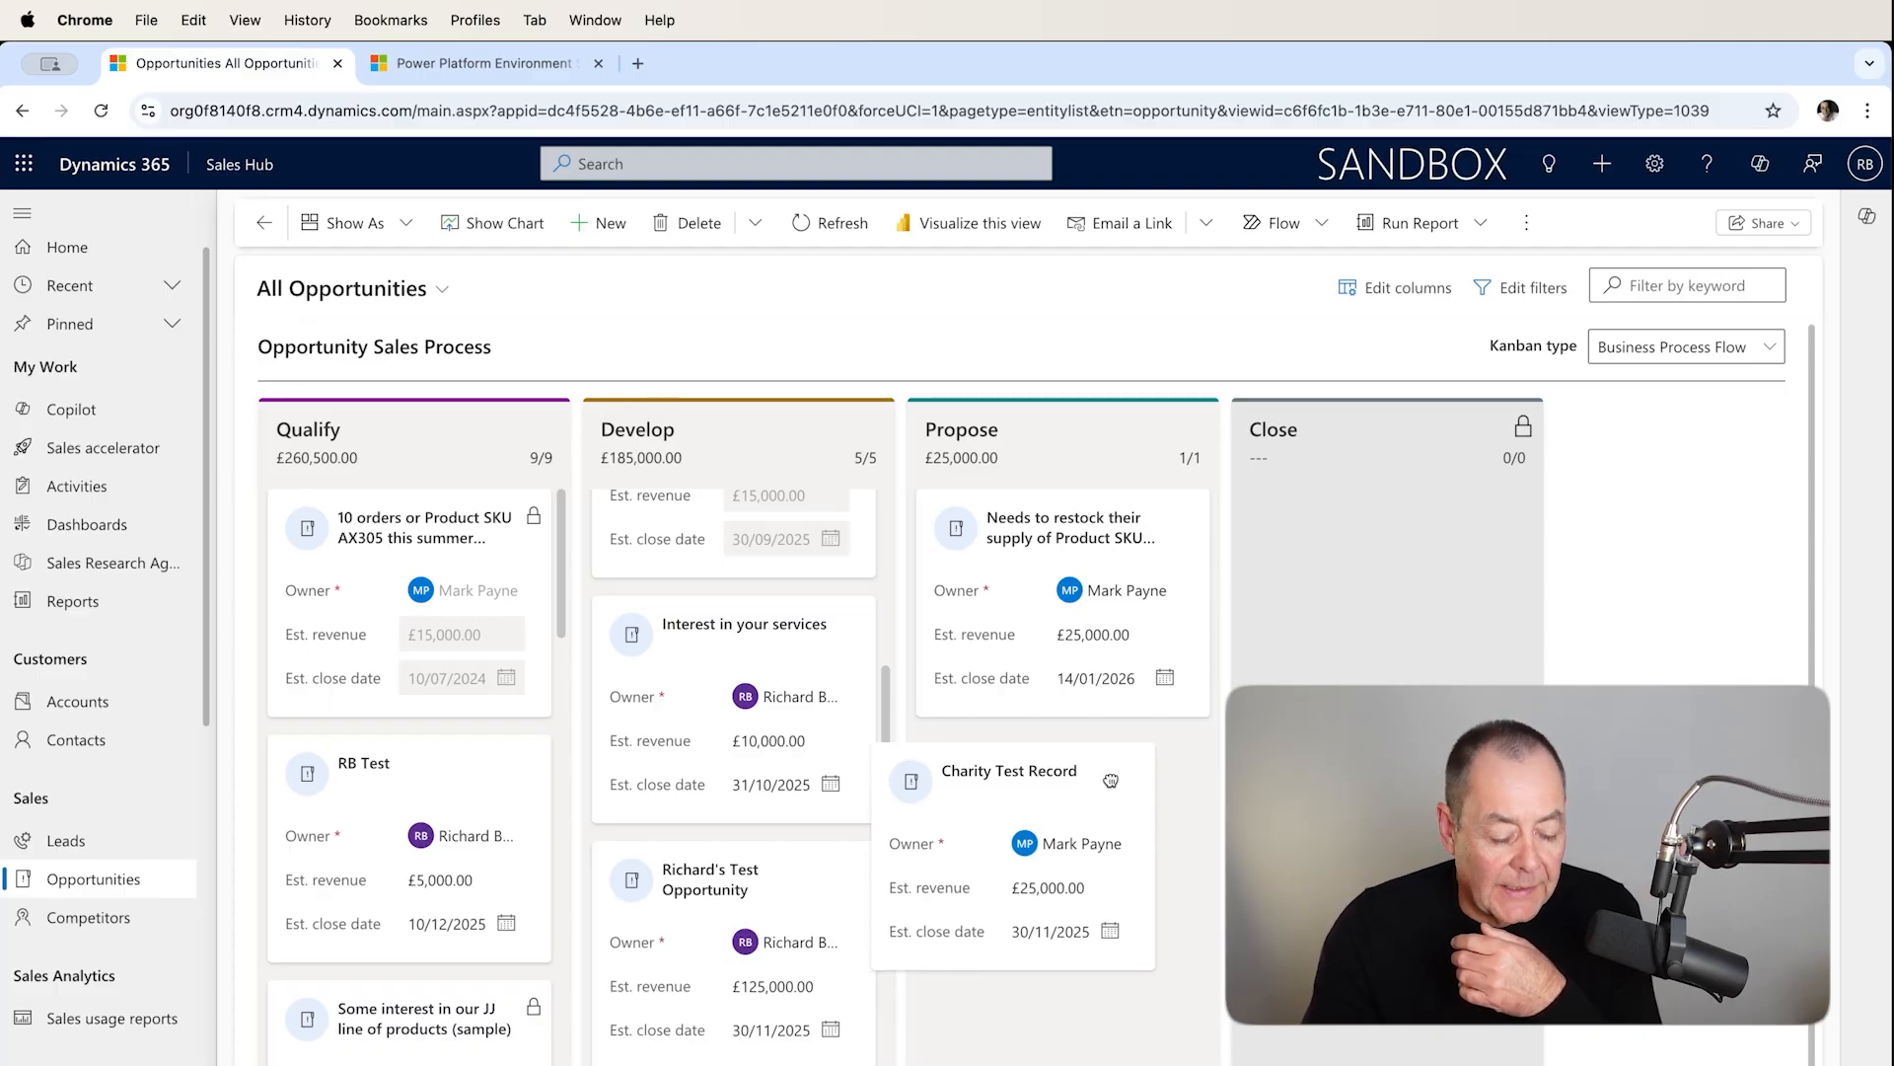
{"action": "left_click_drag", "start_coordinate": [1111, 781], "coordinate": [1167, 773]}
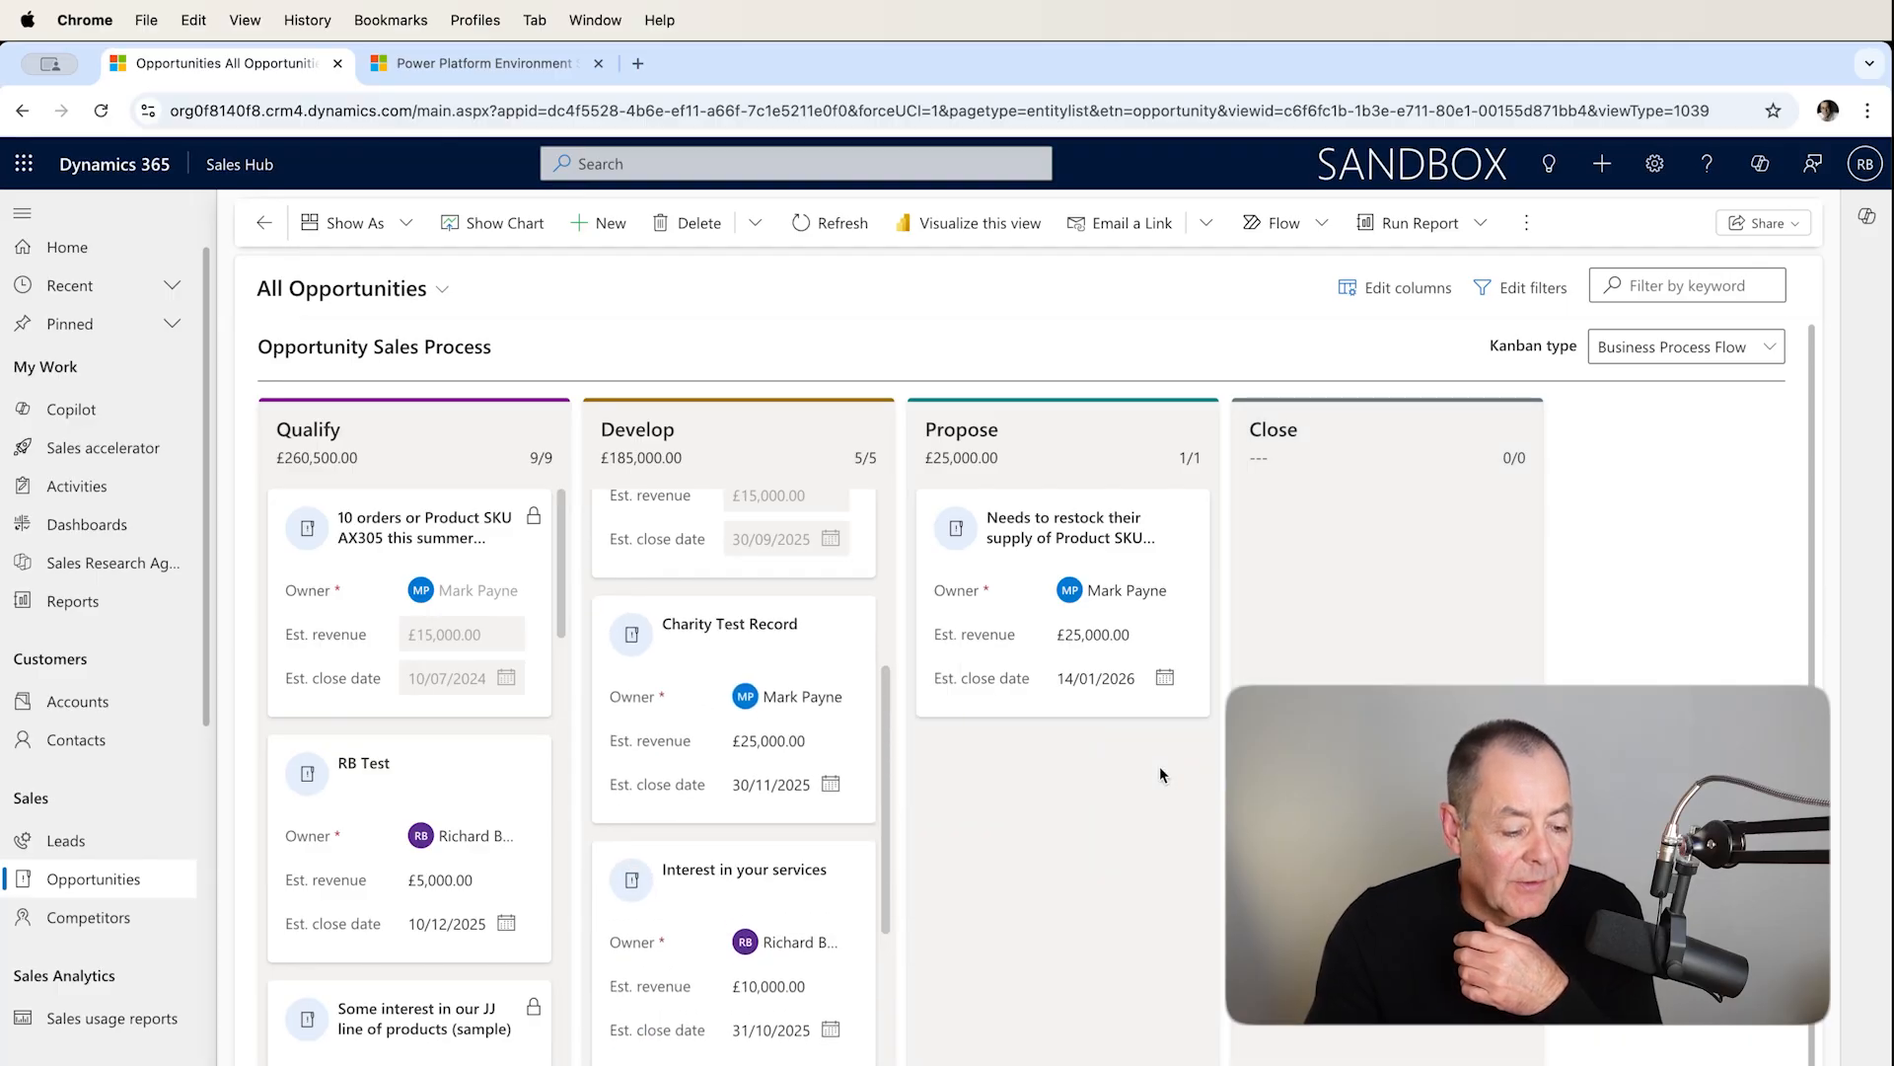
{"action": "left_click_drag", "start_coordinate": [841, 646], "coordinate": [1165, 715]}
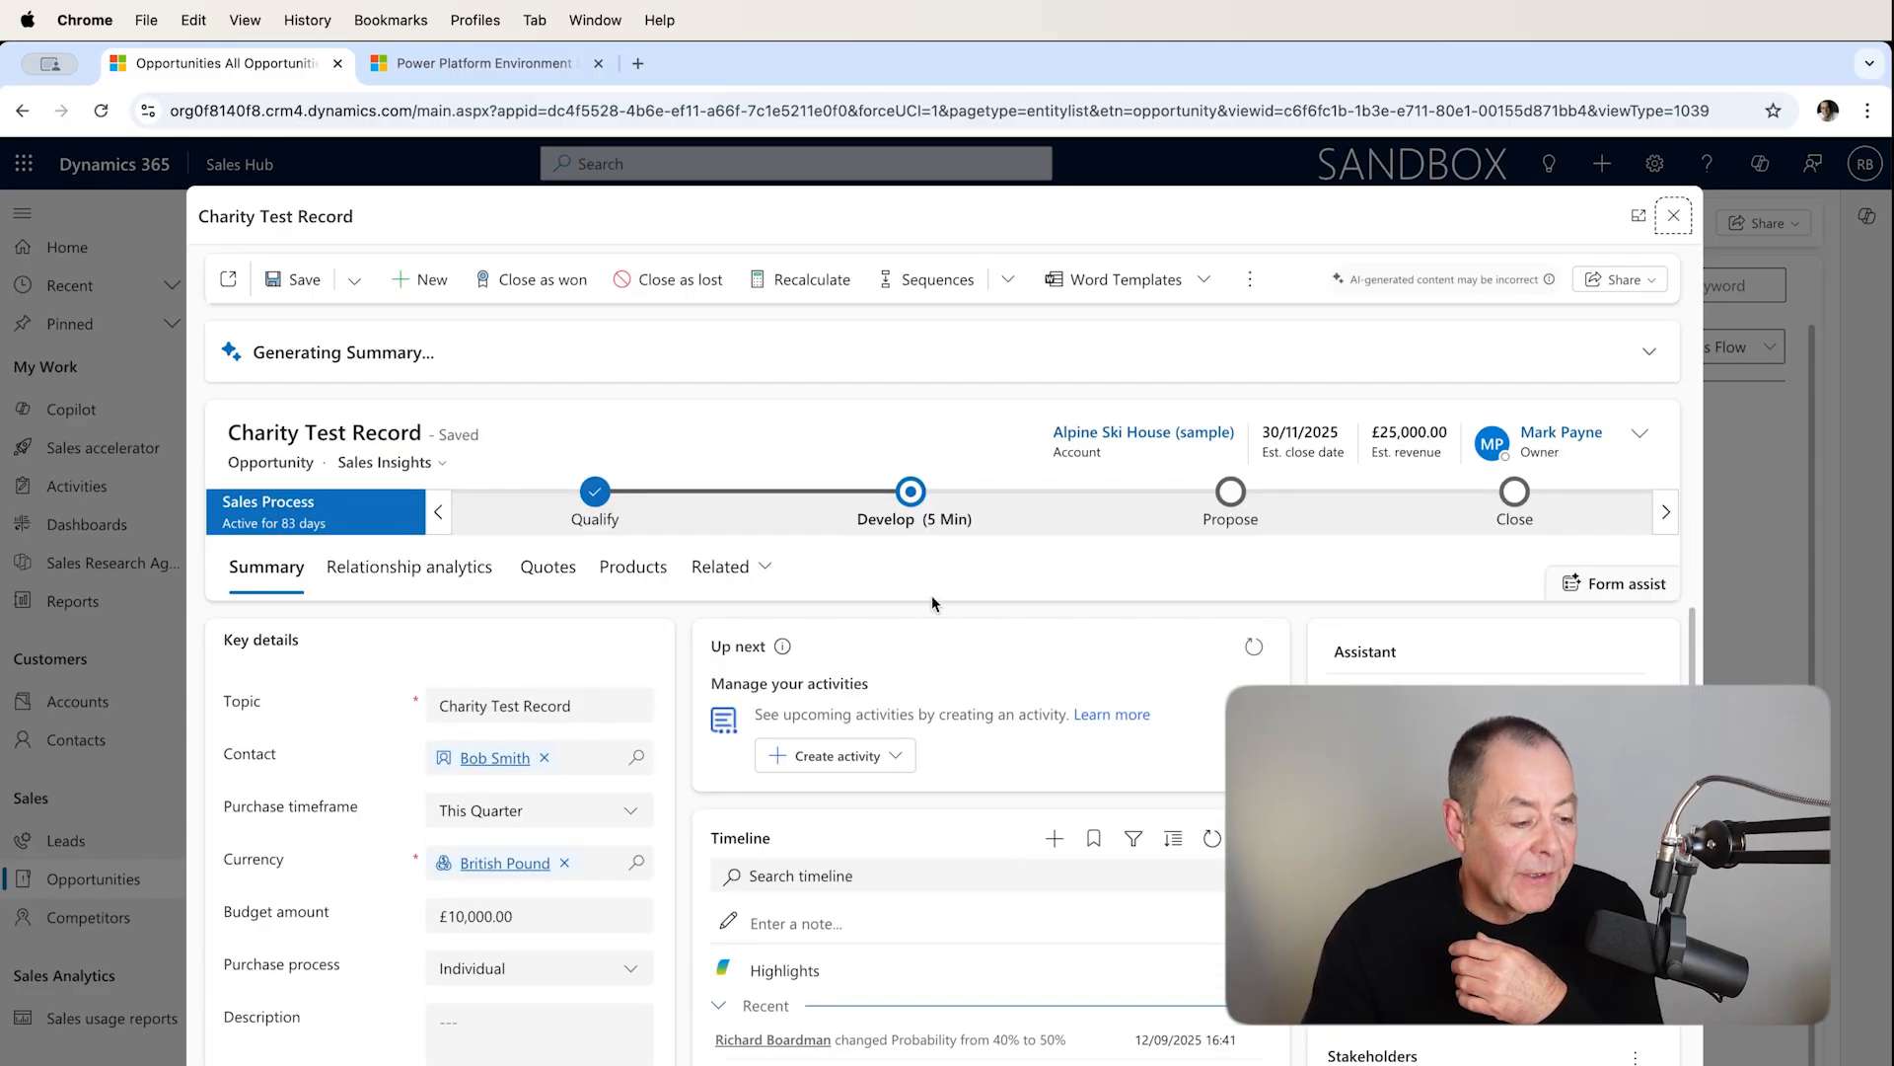
{"action": "left_click", "coordinate": [912, 493]}
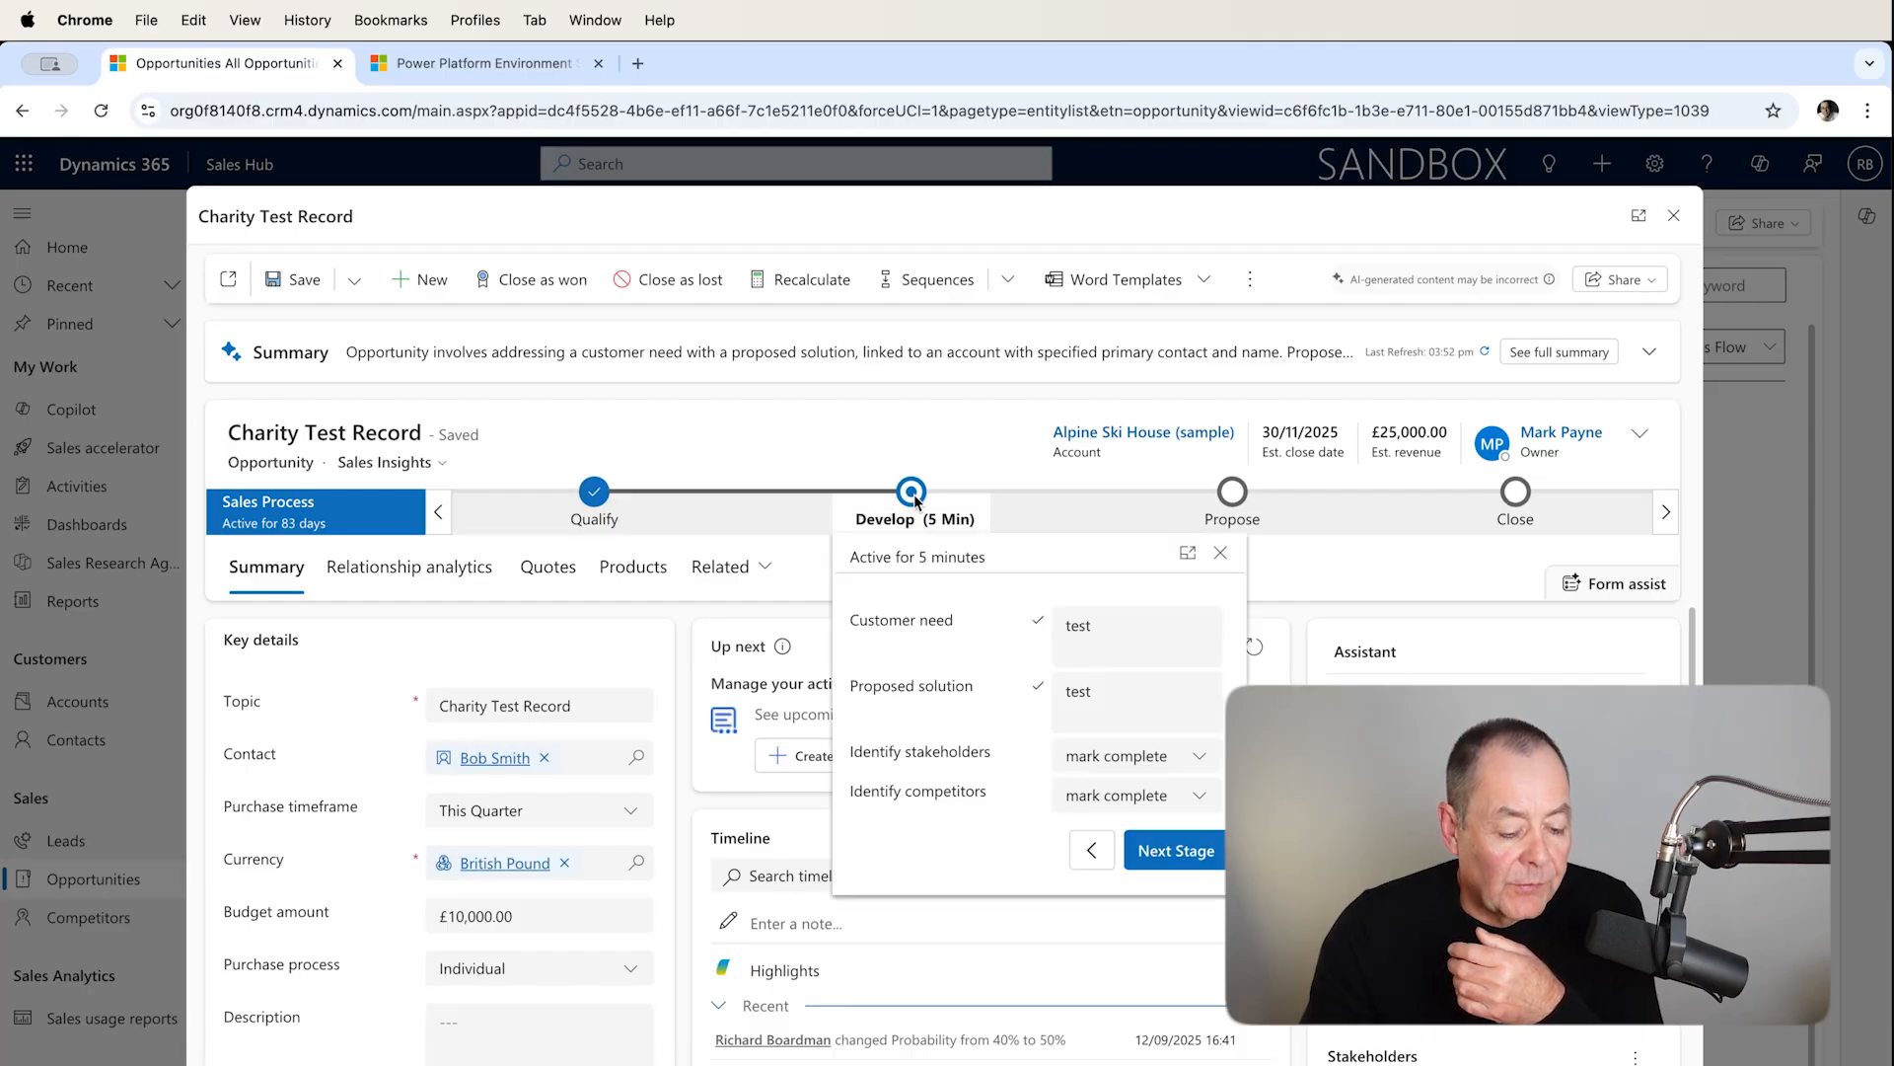
{"action": "left_click", "coordinate": [1176, 850]}
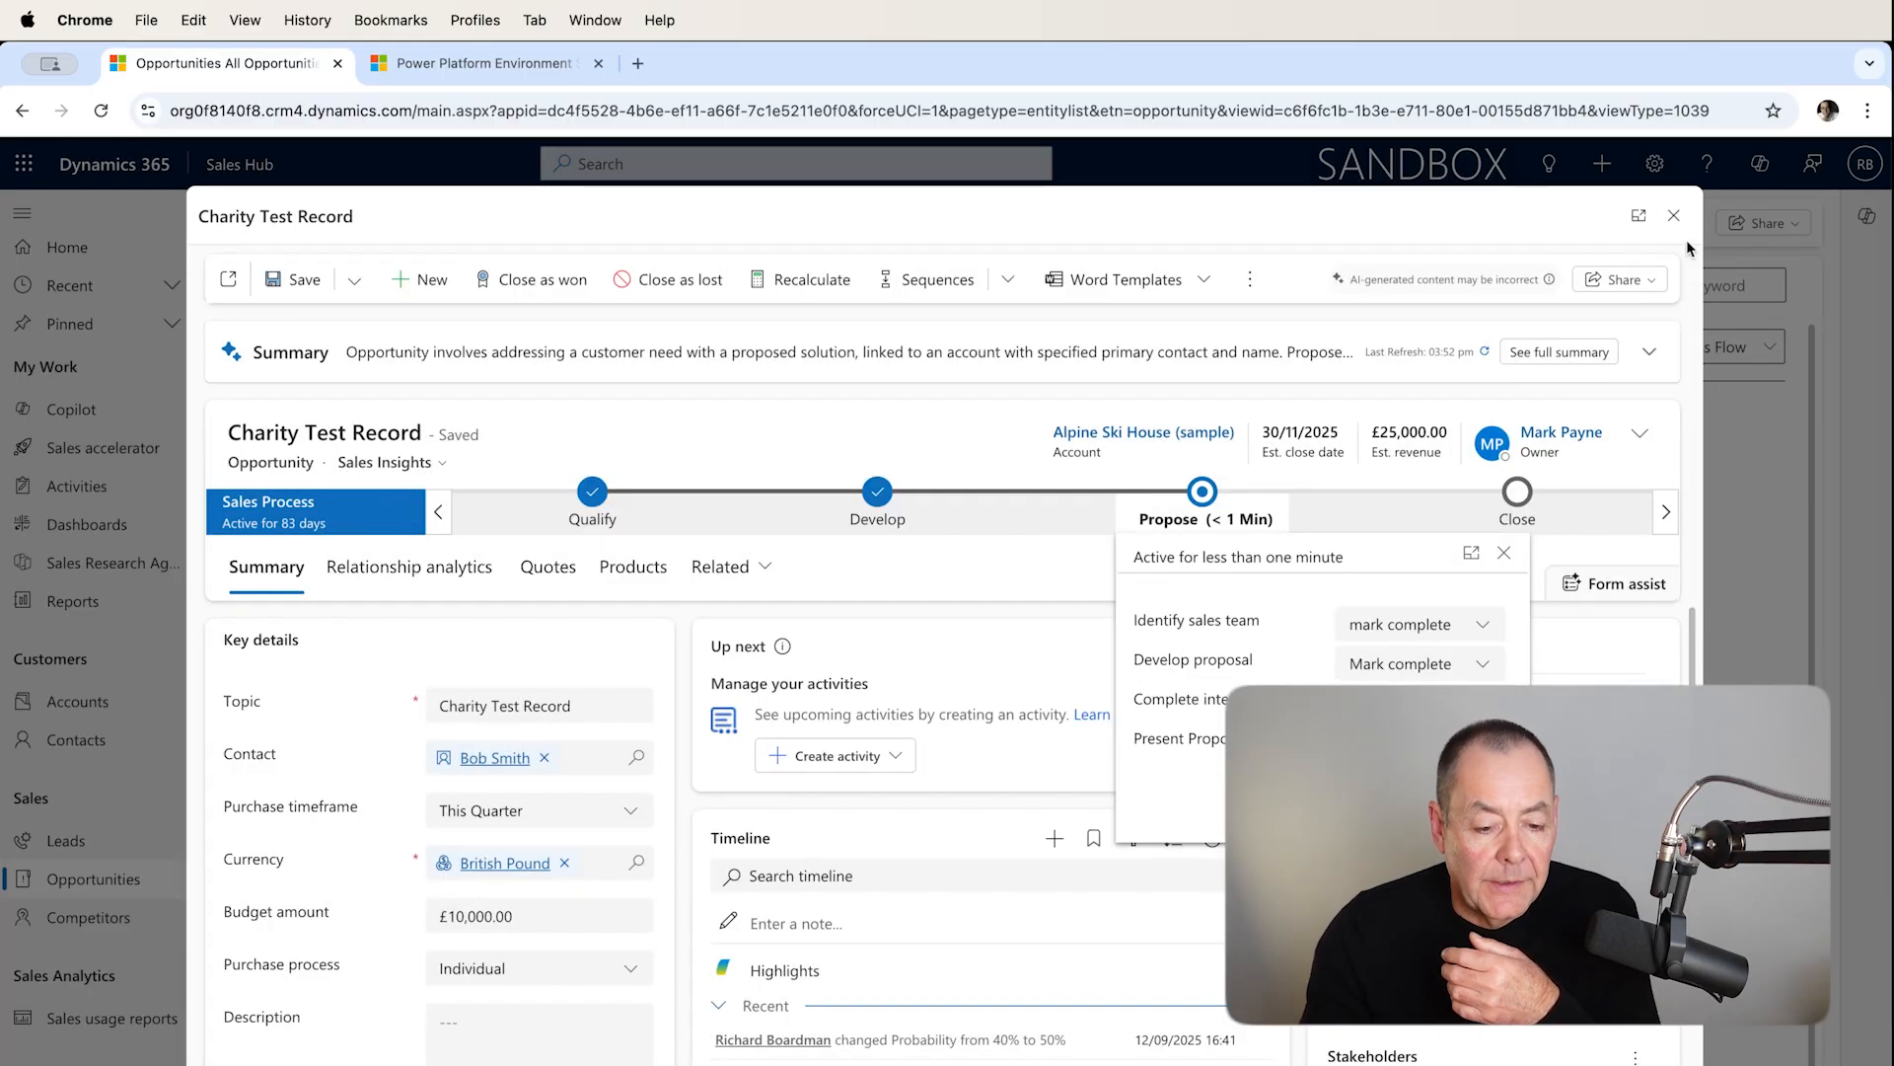
{"action": "left_click", "coordinate": [1675, 217]}
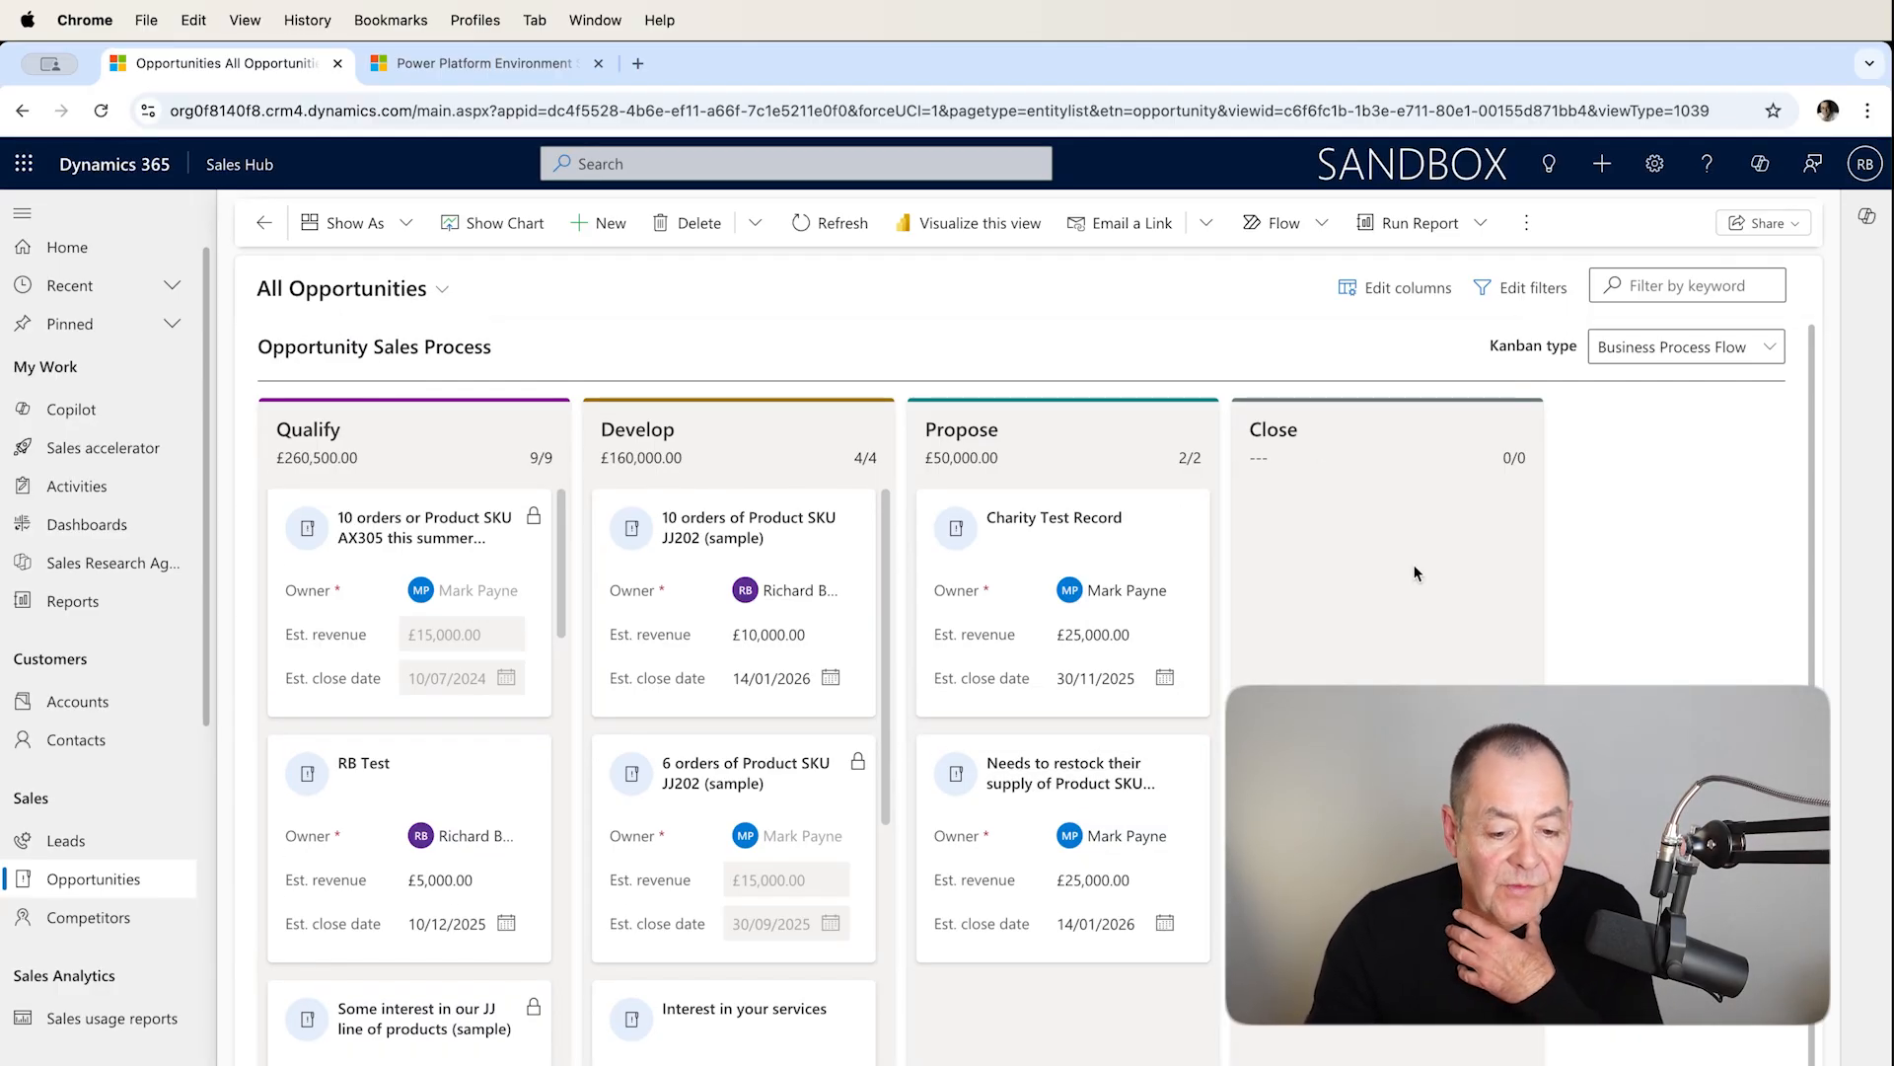
Switch the Kanban type to Status.
{"action": "left_click", "coordinate": [1772, 353]}
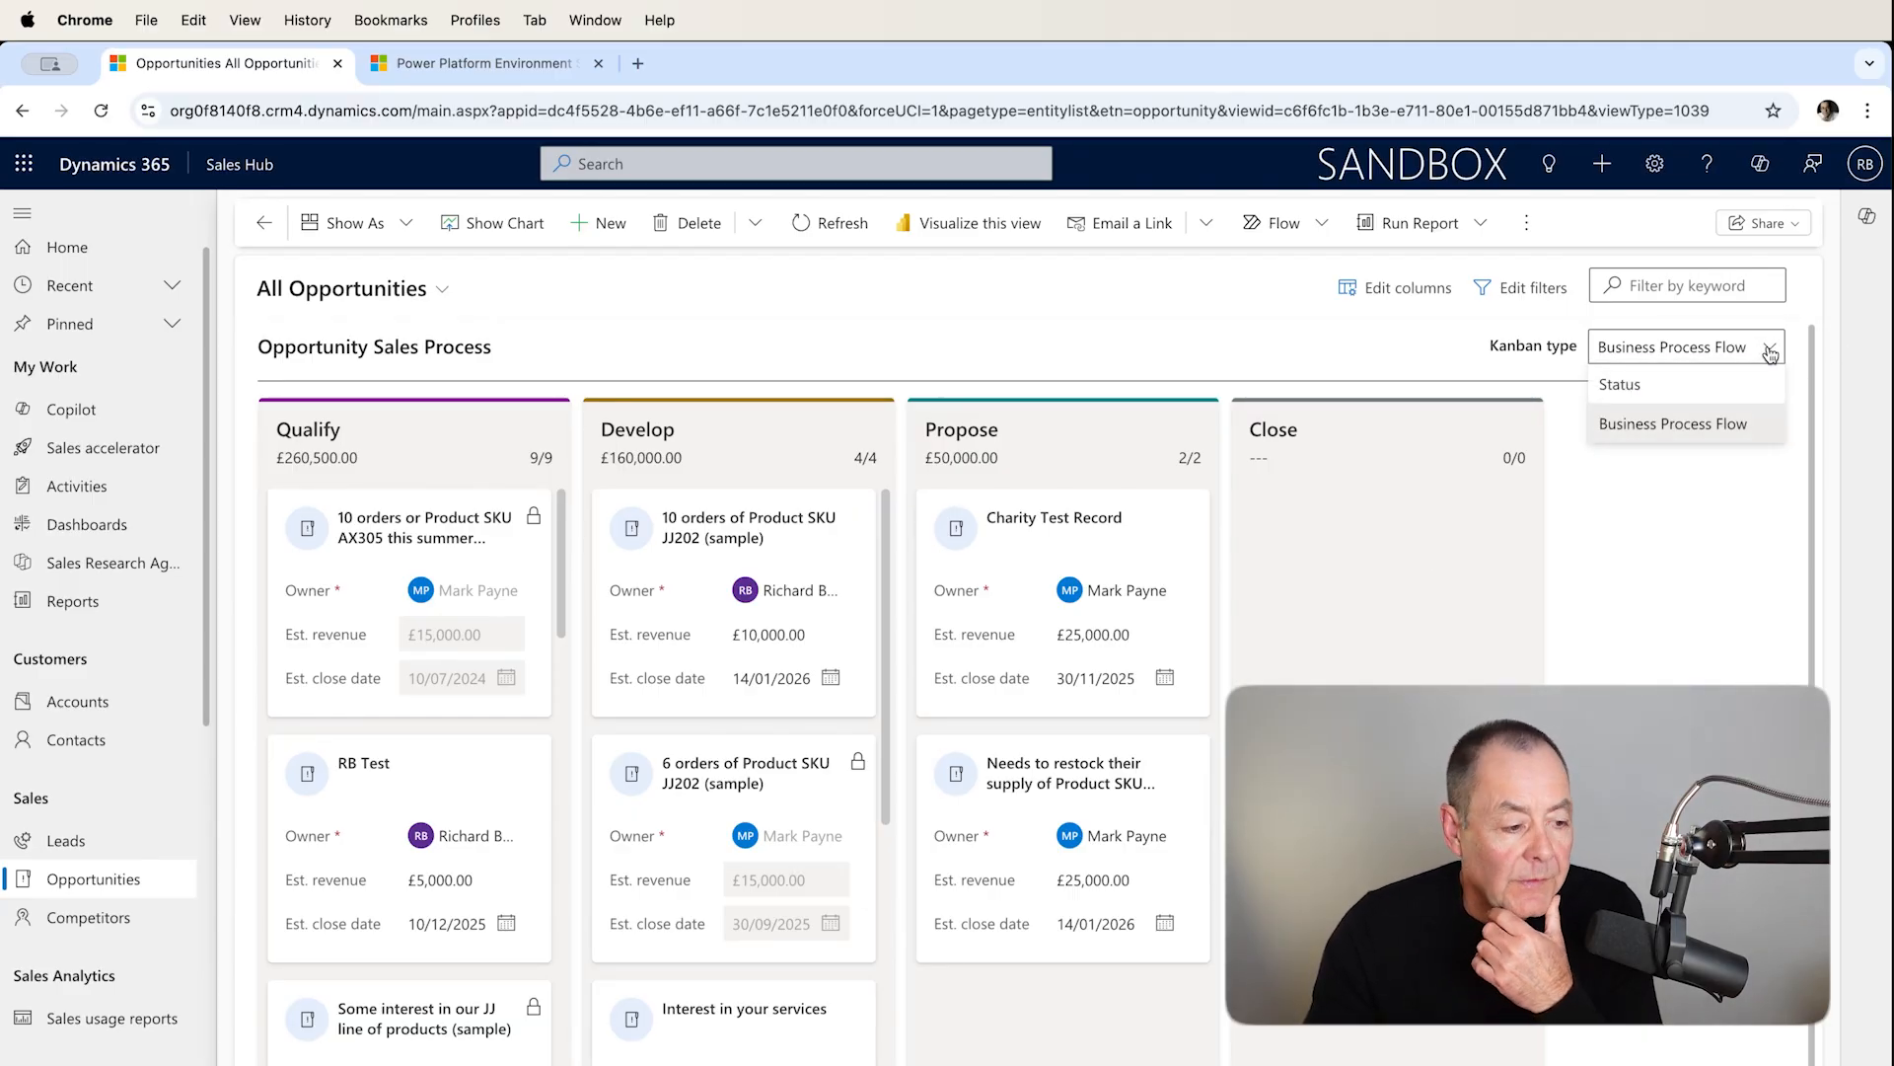
{"action": "left_click", "coordinate": [1694, 385]}
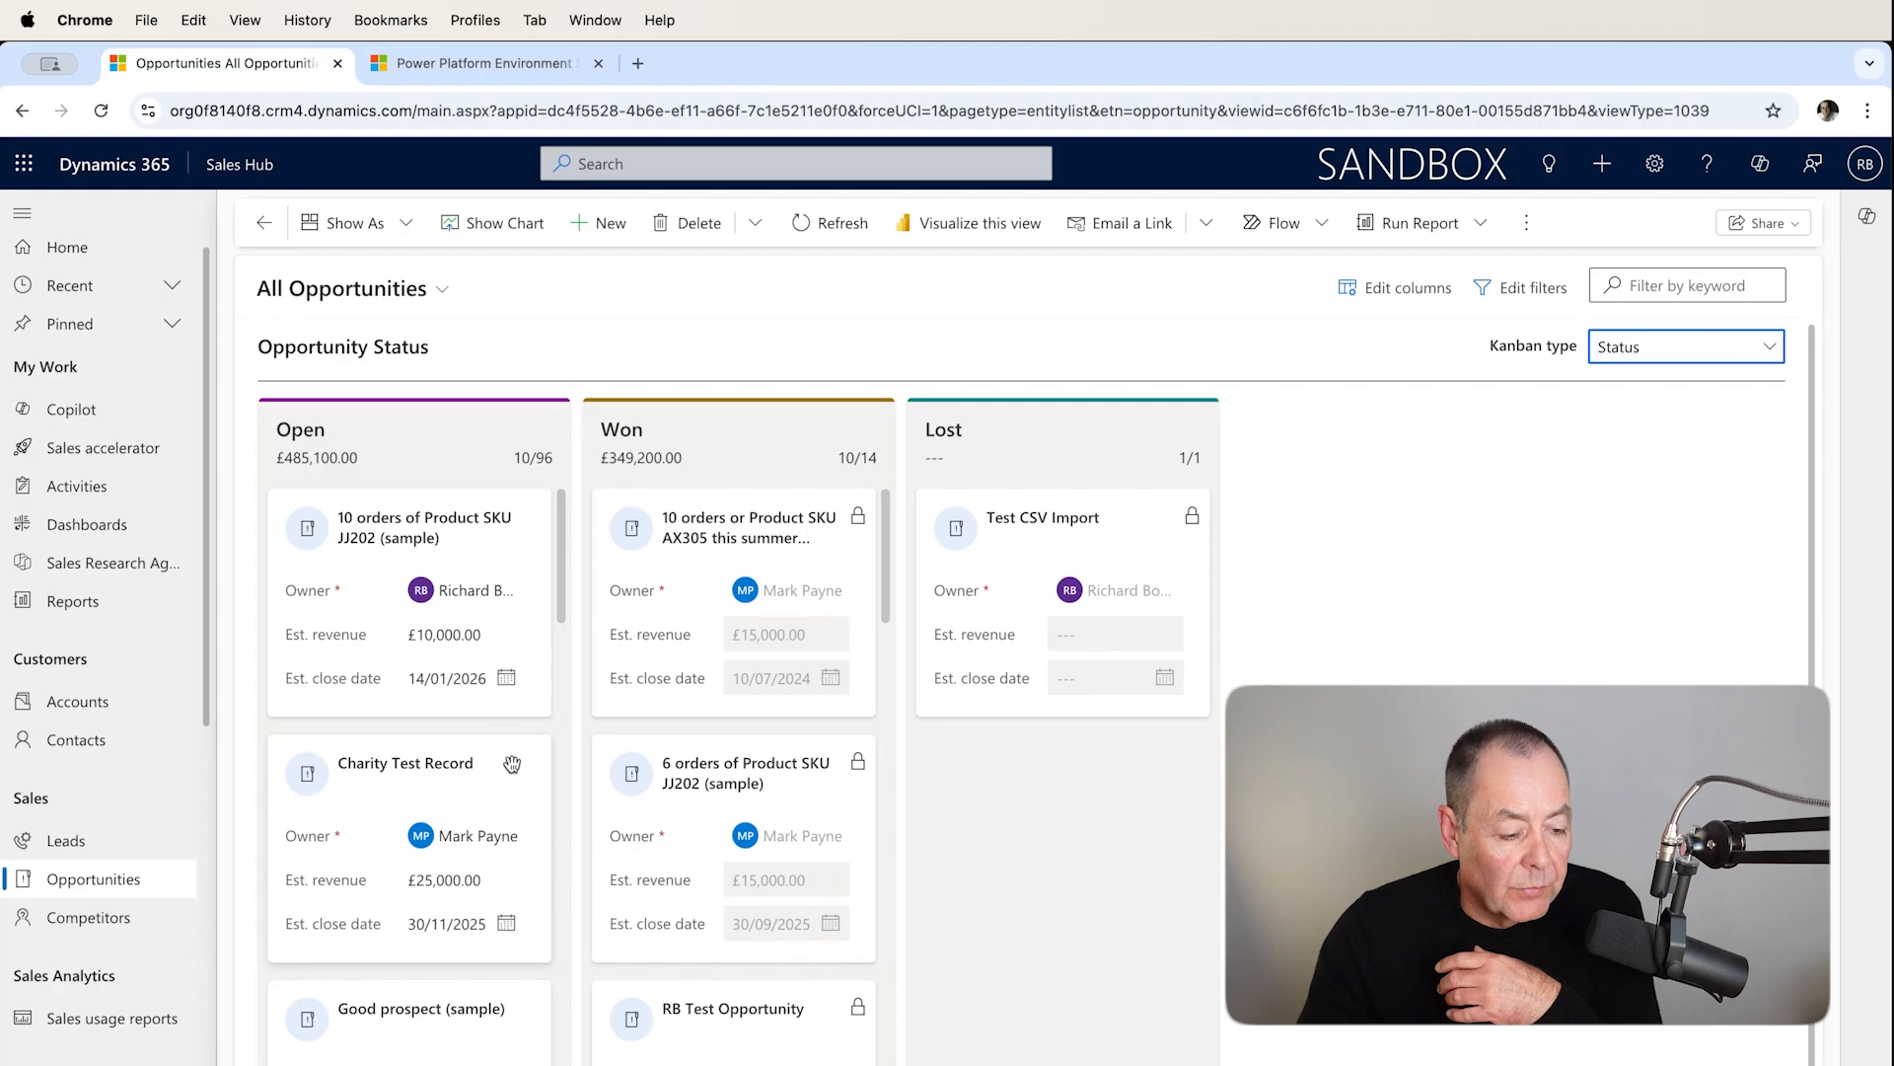
Try to move the Charity Test Record card into the Won column, dismissing the close opportunity dialog.
{"action": "left_click_drag", "start_coordinate": [512, 764], "coordinate": [849, 773]}
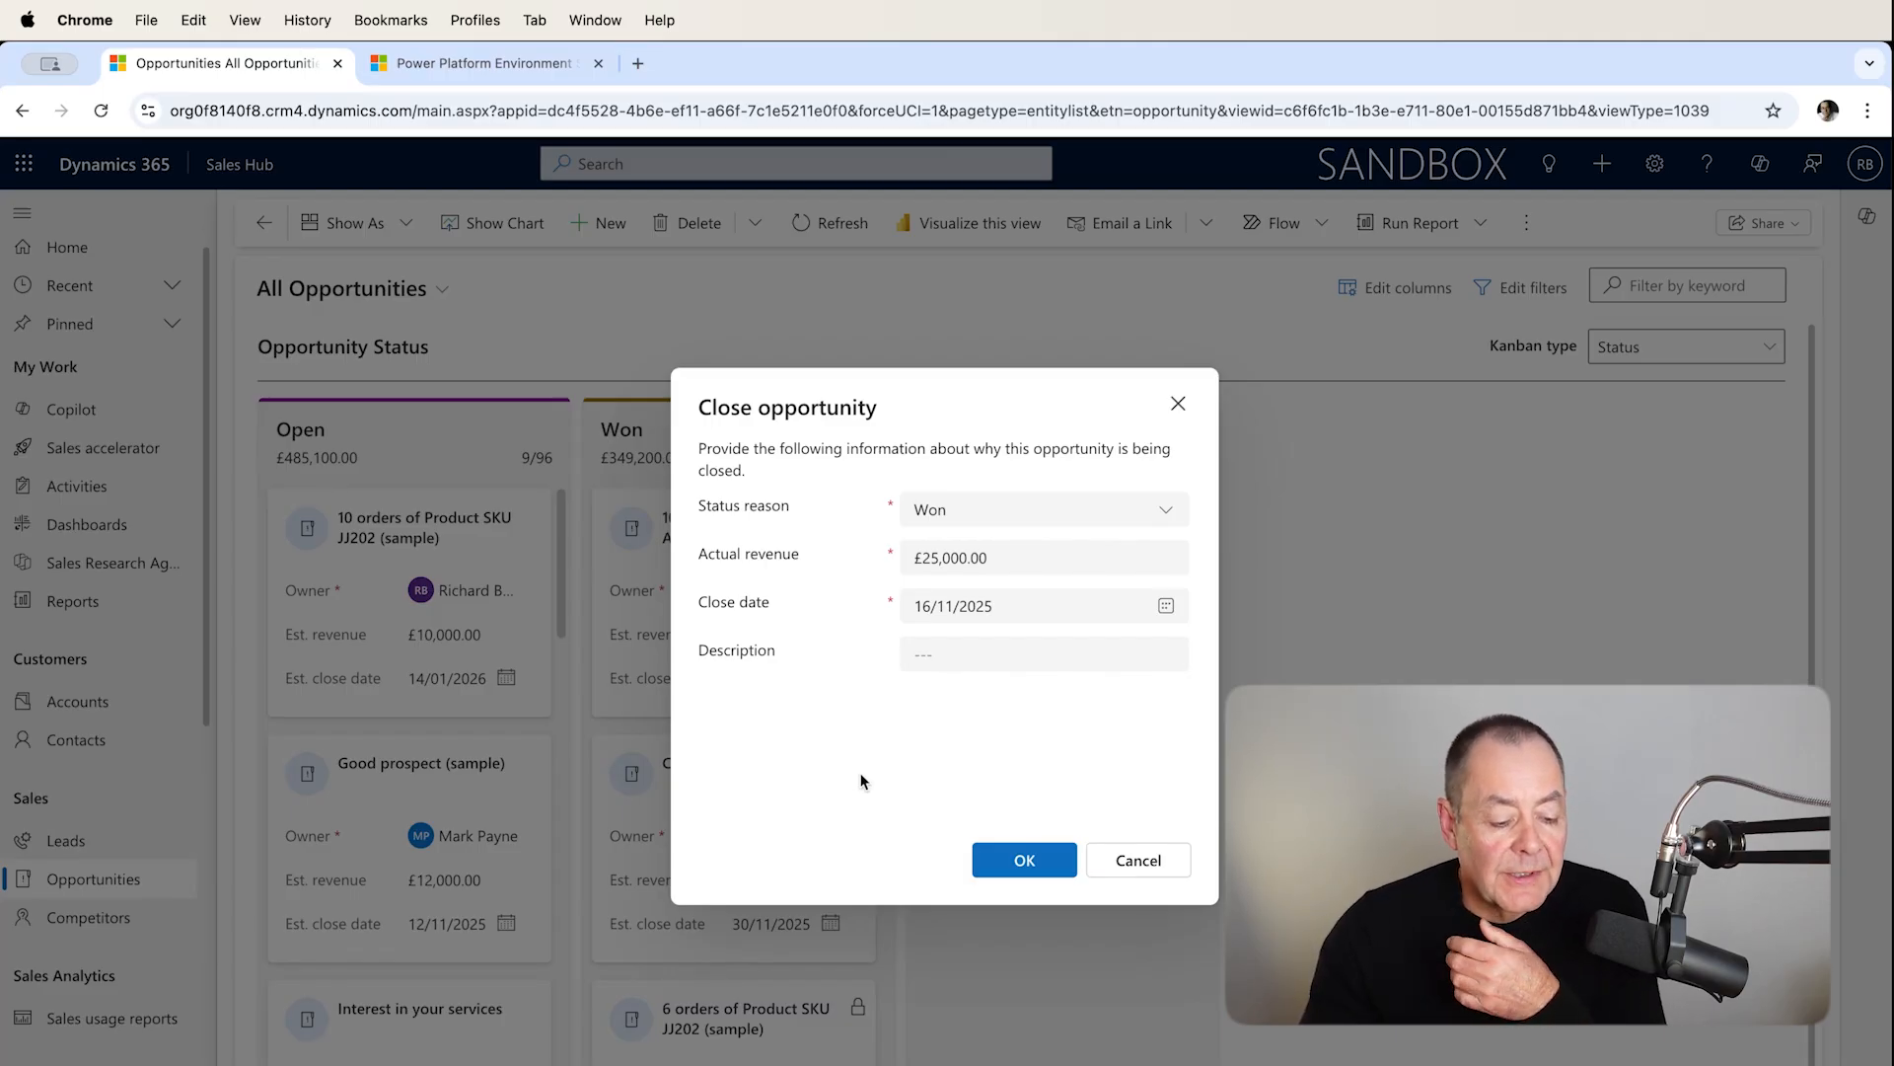
{"action": "left_click", "coordinate": [1178, 405]}
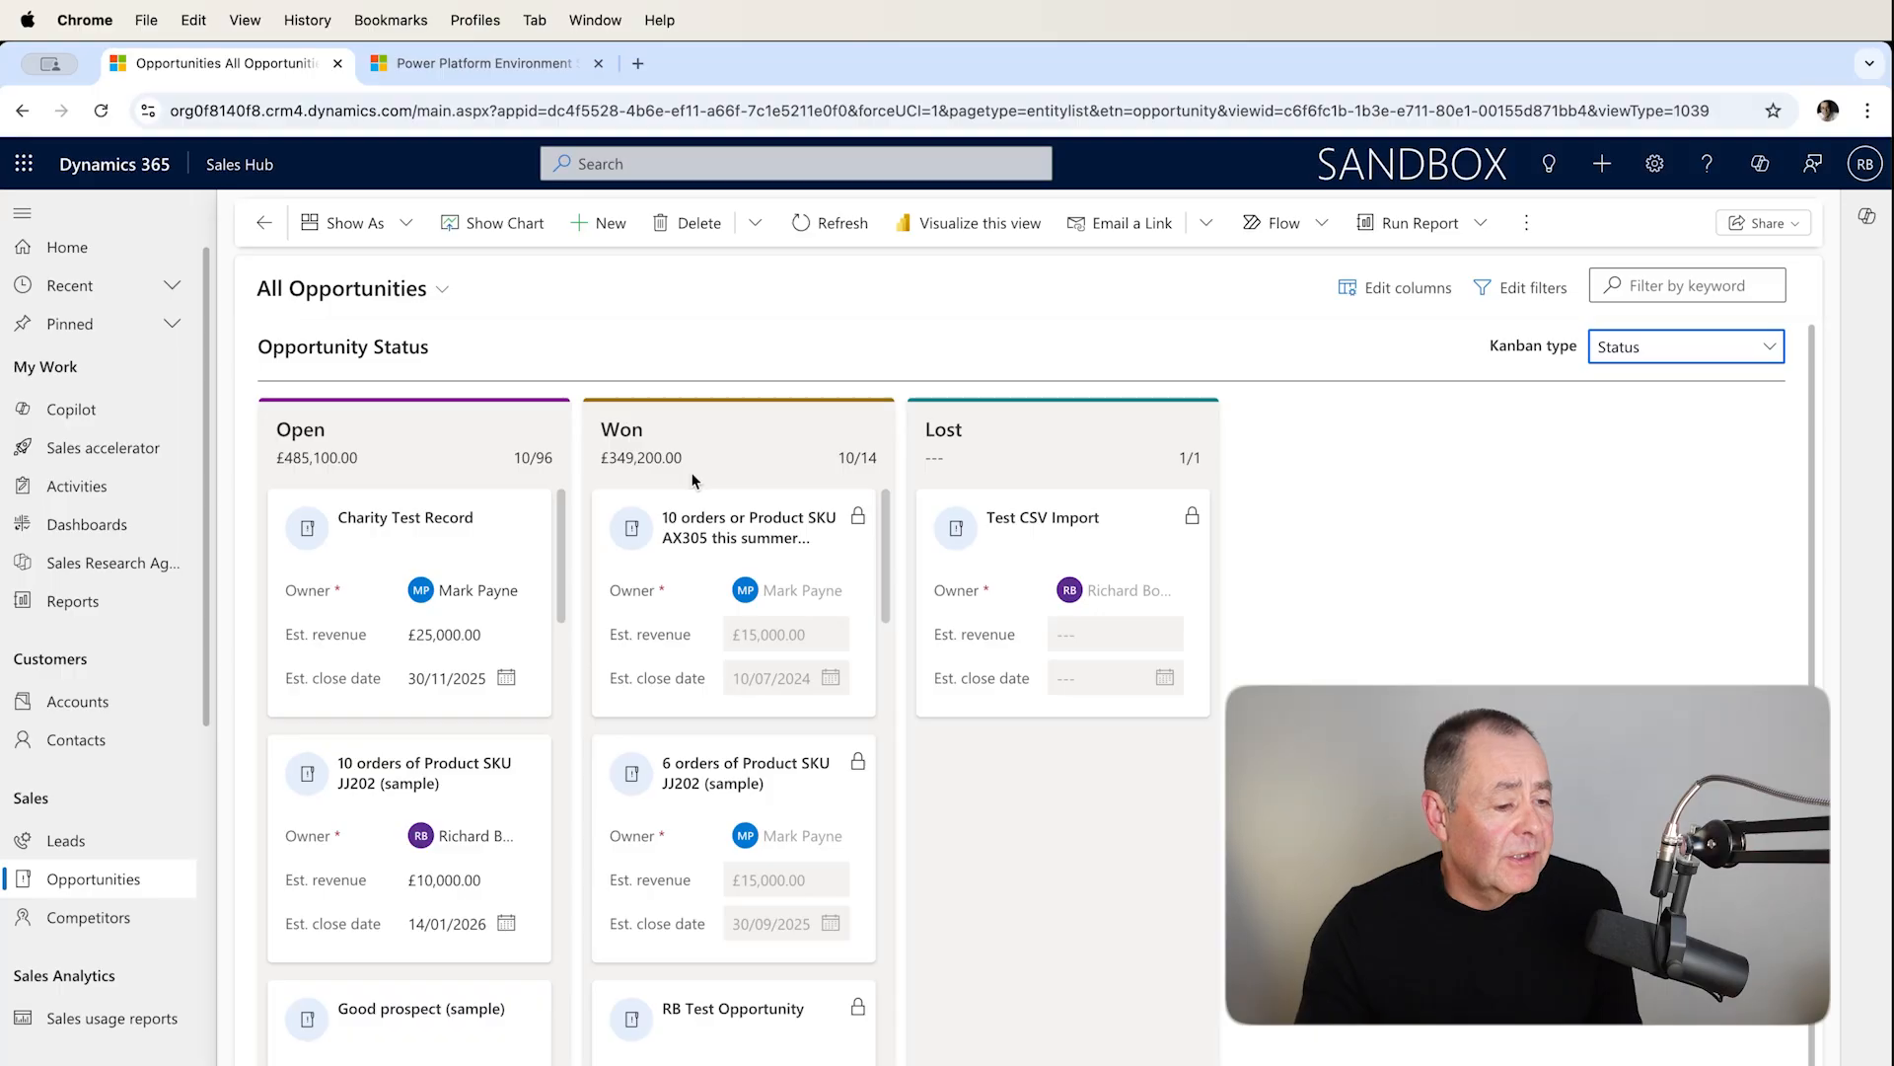
Switch to the Power Platform Environment Settings tab and open the custom solution in Power Apps.
{"action": "scroll", "coordinate": [703, 430], "scroll_direction": "down", "scroll_amount": 1}
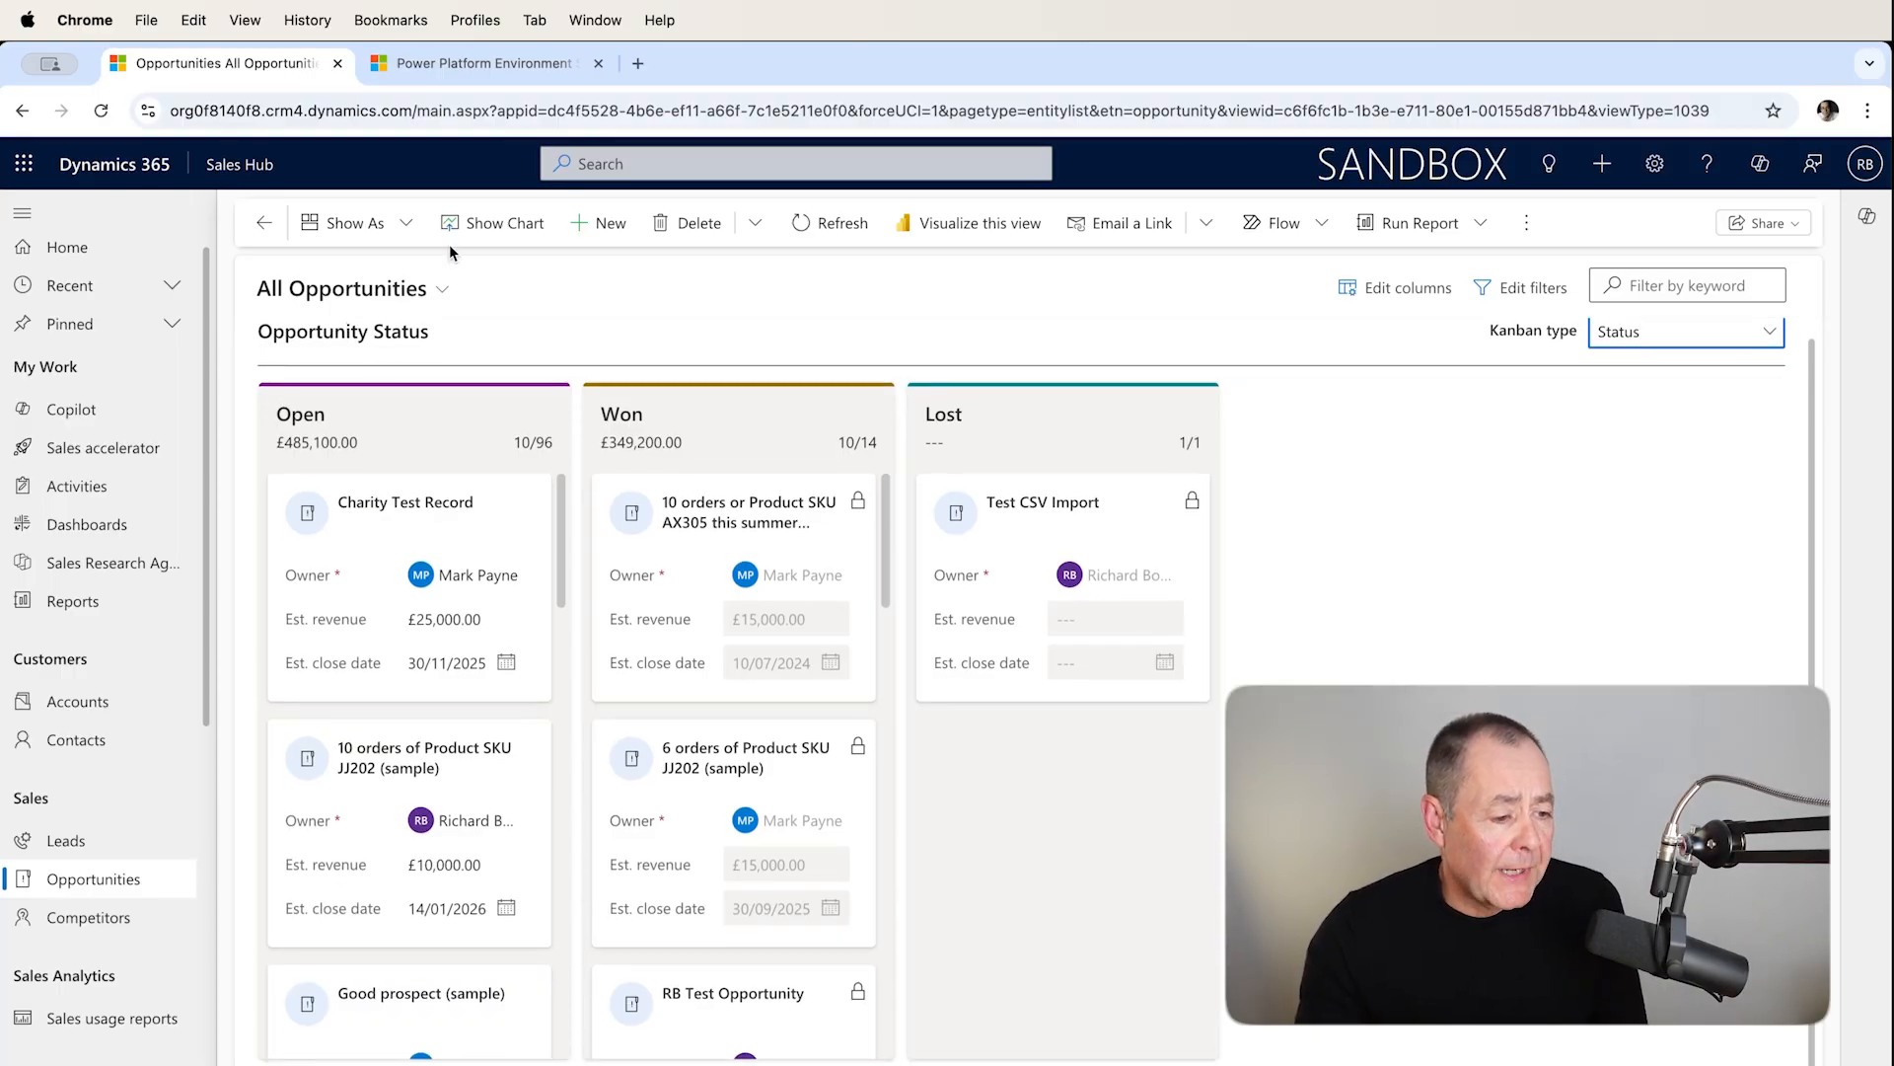
{"action": "left_click", "coordinate": [475, 65]}
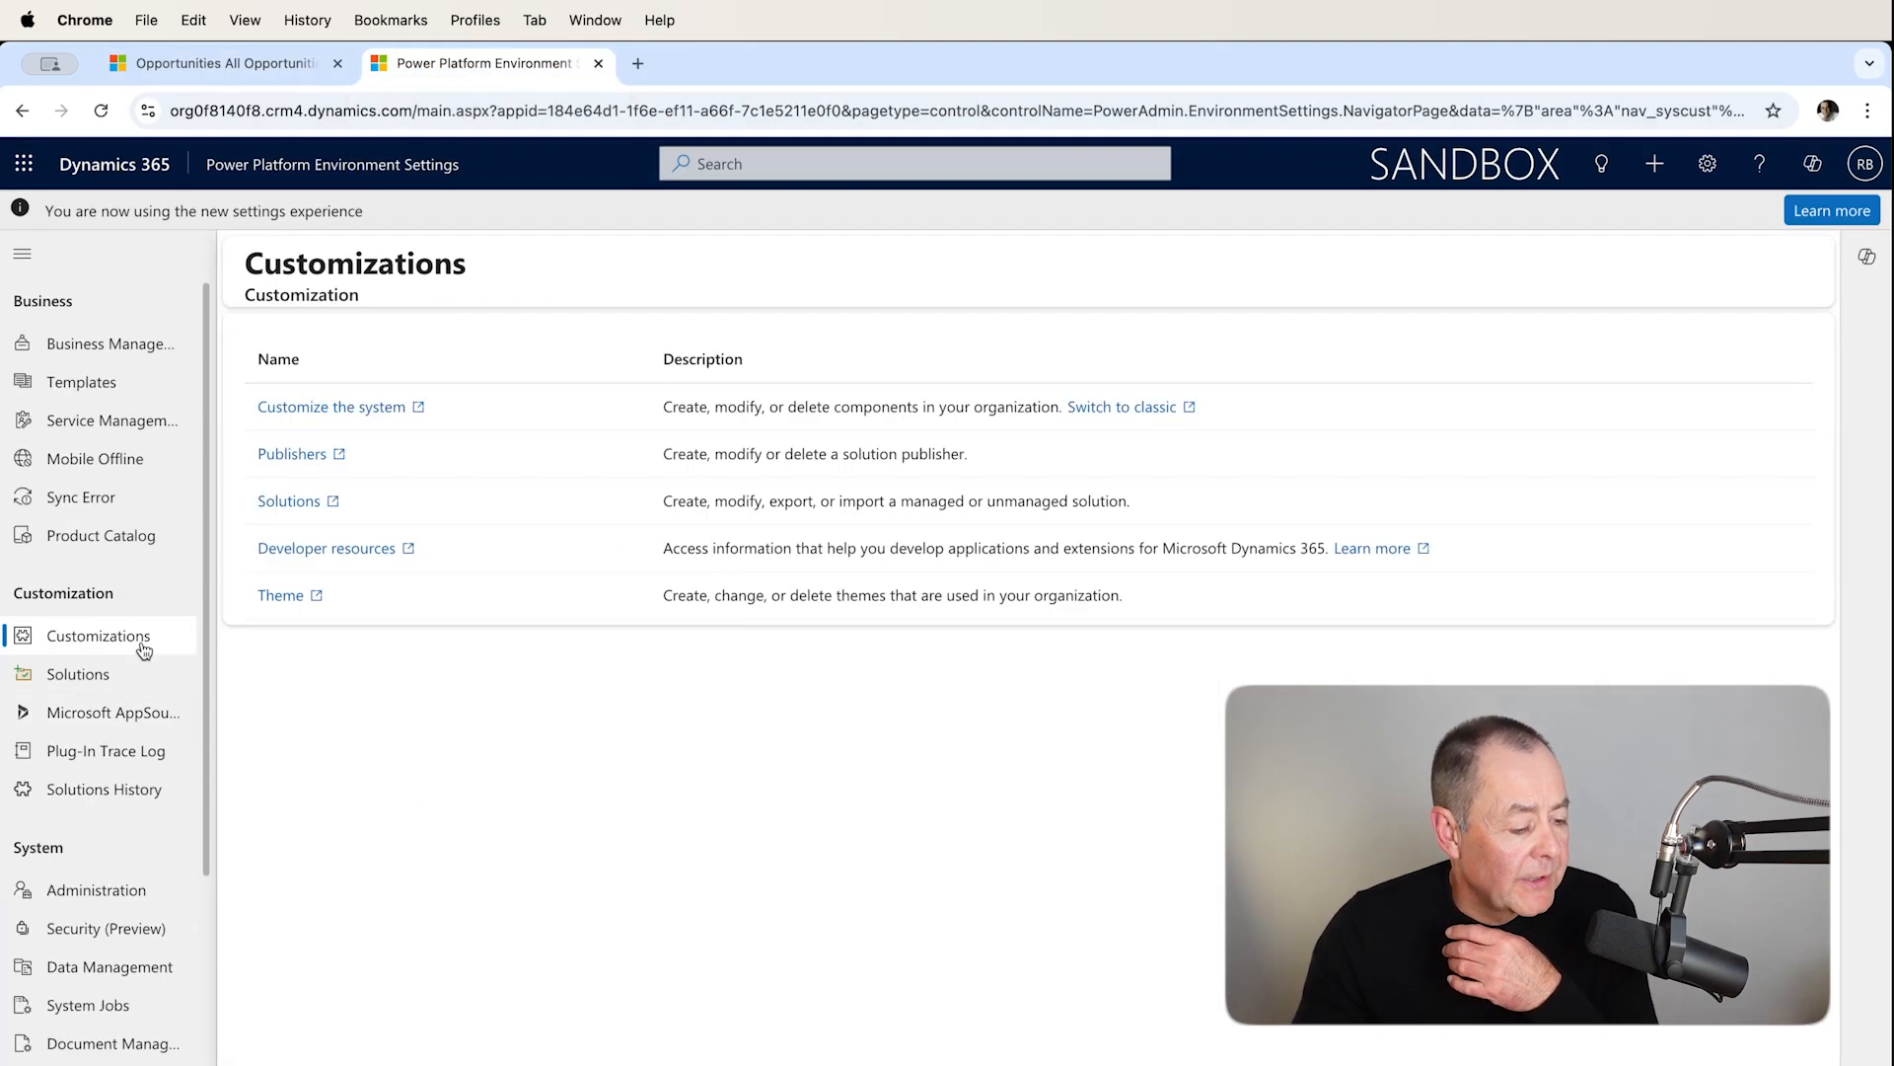
{"action": "left_click", "coordinate": [287, 501]}
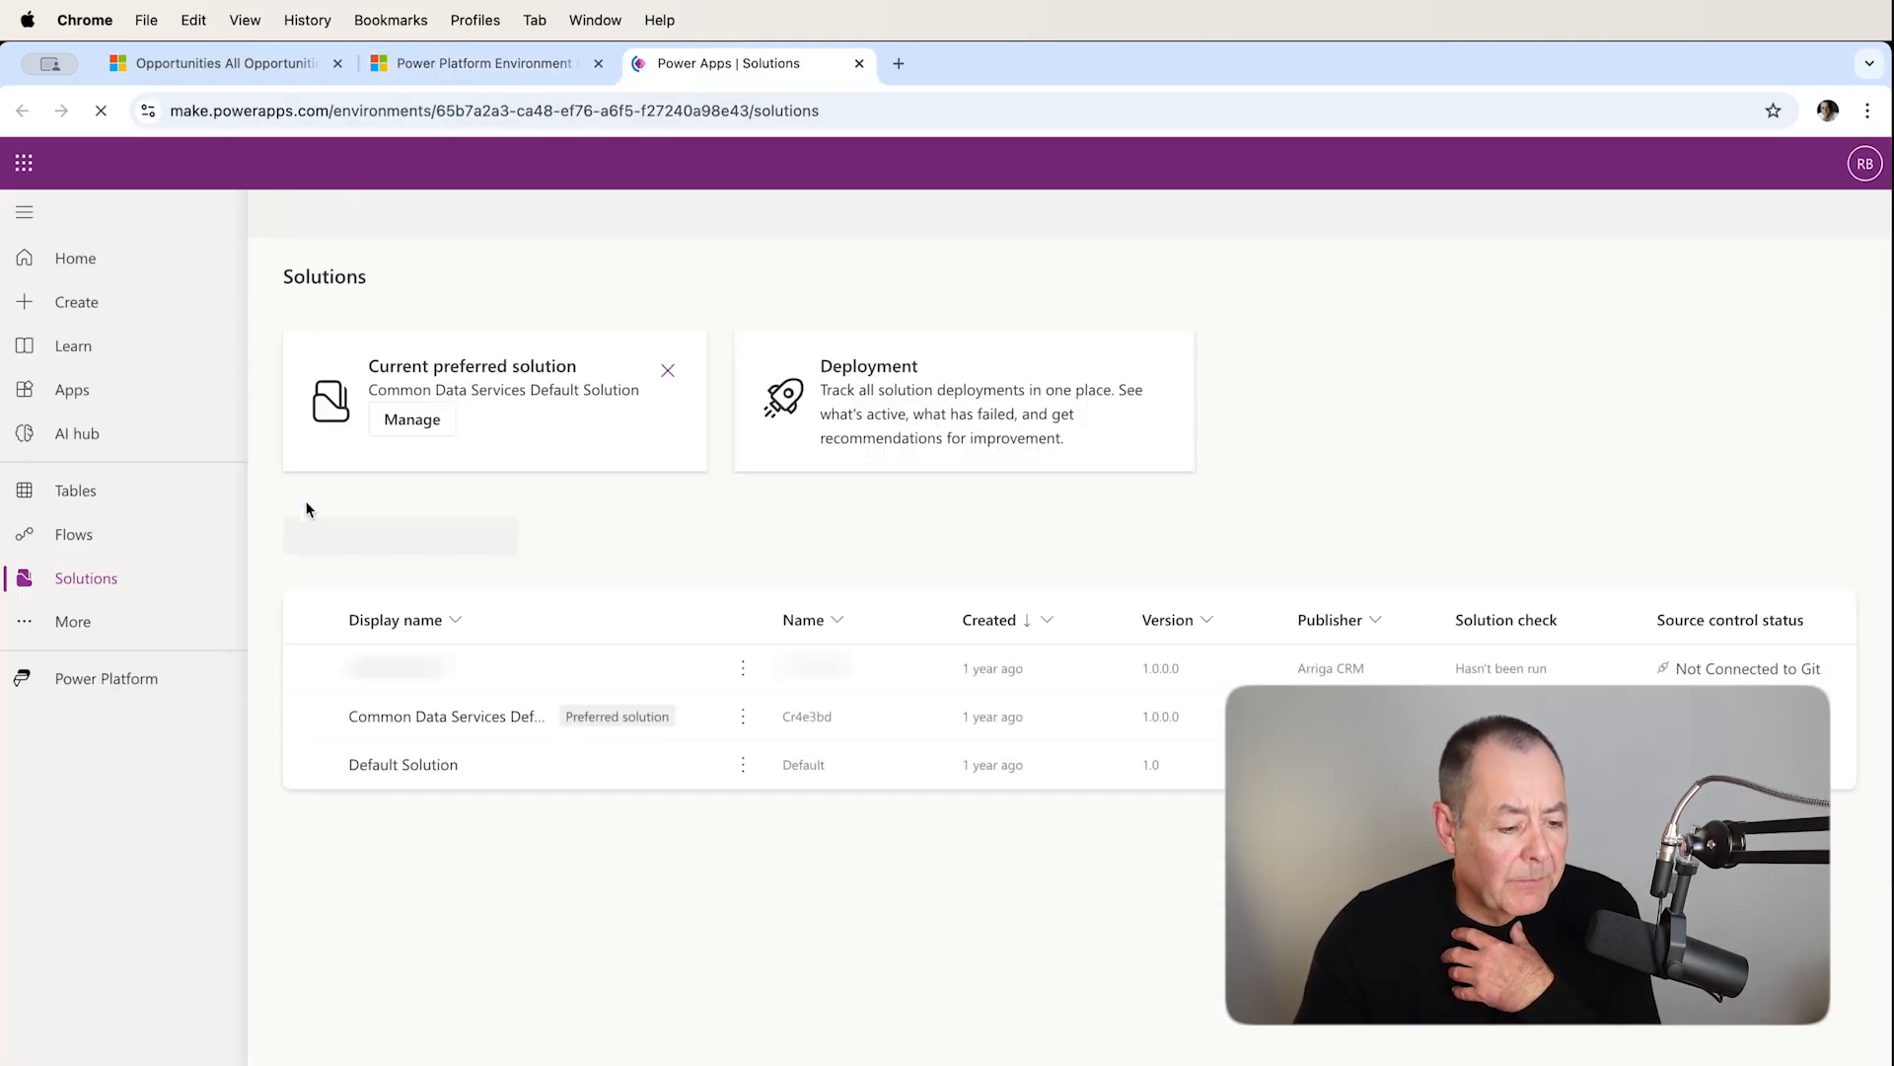
{"action": "left_click", "coordinate": [395, 690]}
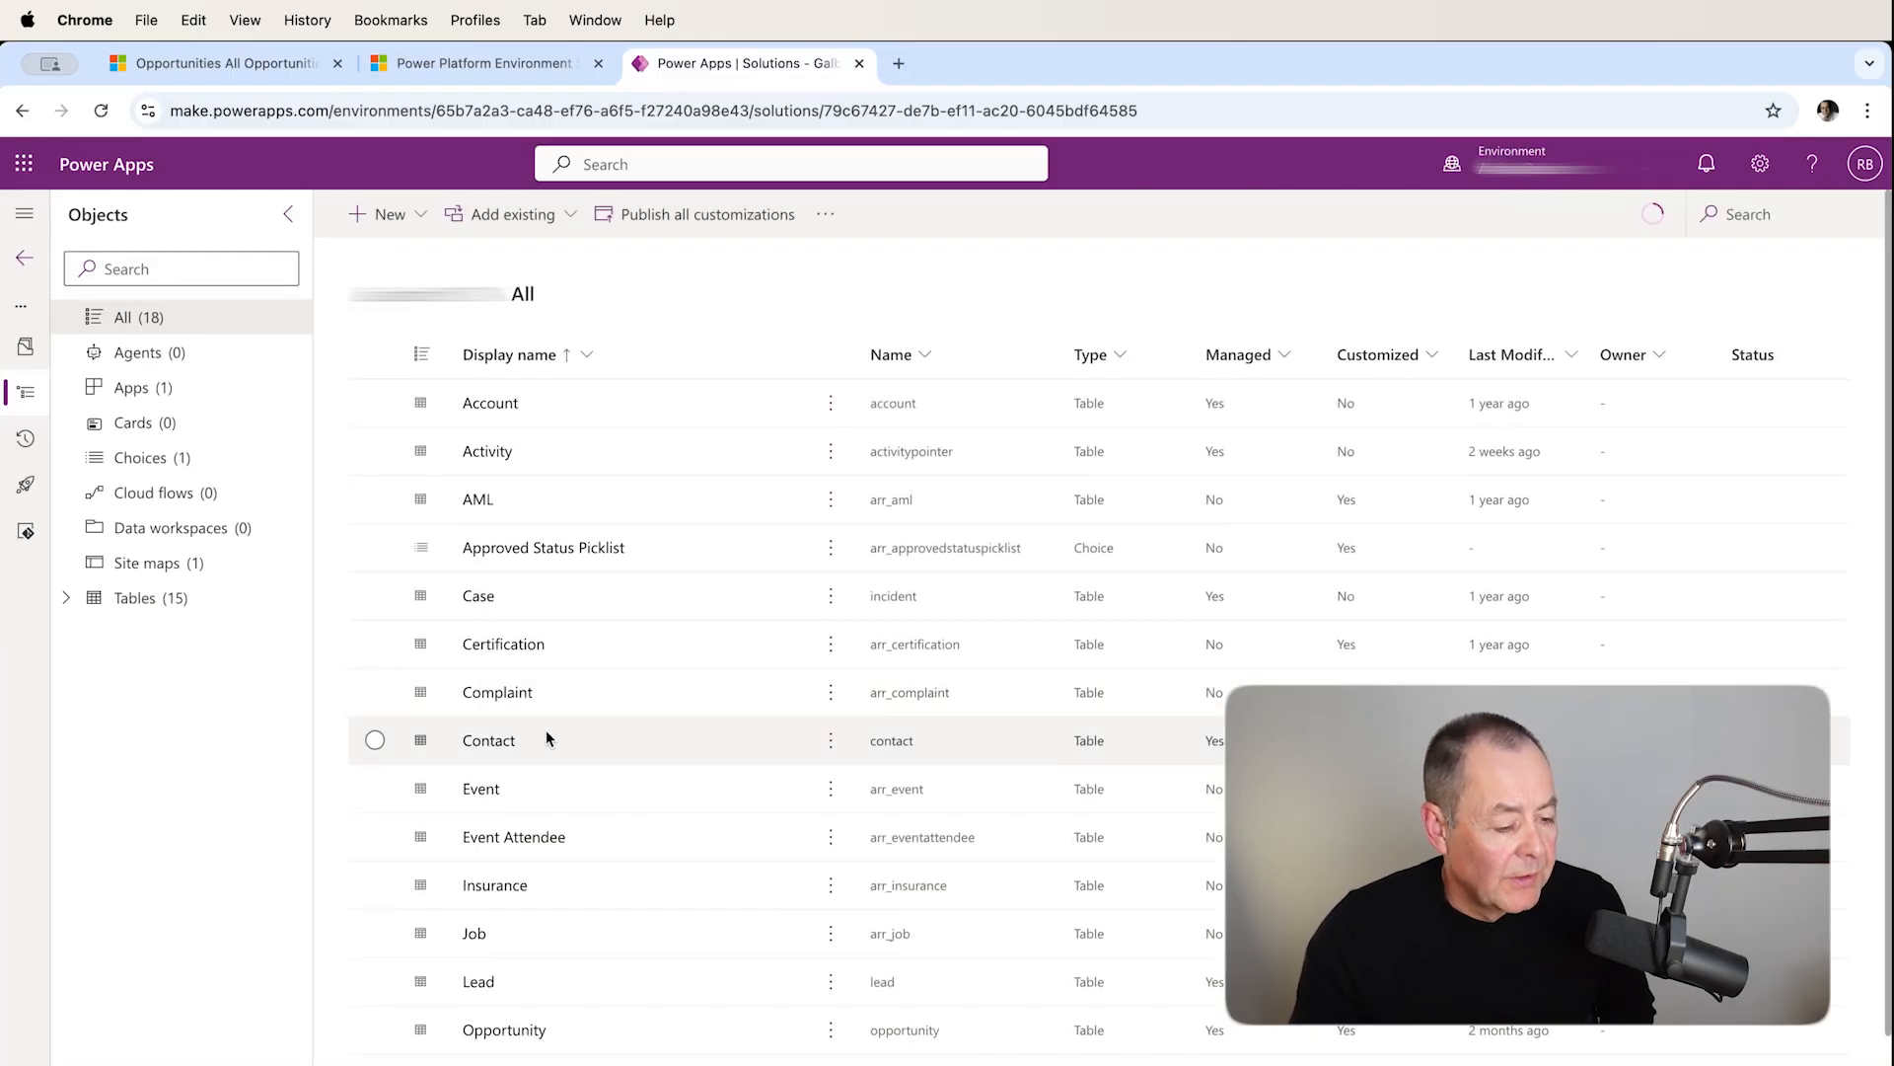
Open the Opportunity table's My Open Opportunities view for editing.
{"action": "left_click", "coordinate": [66, 600]}
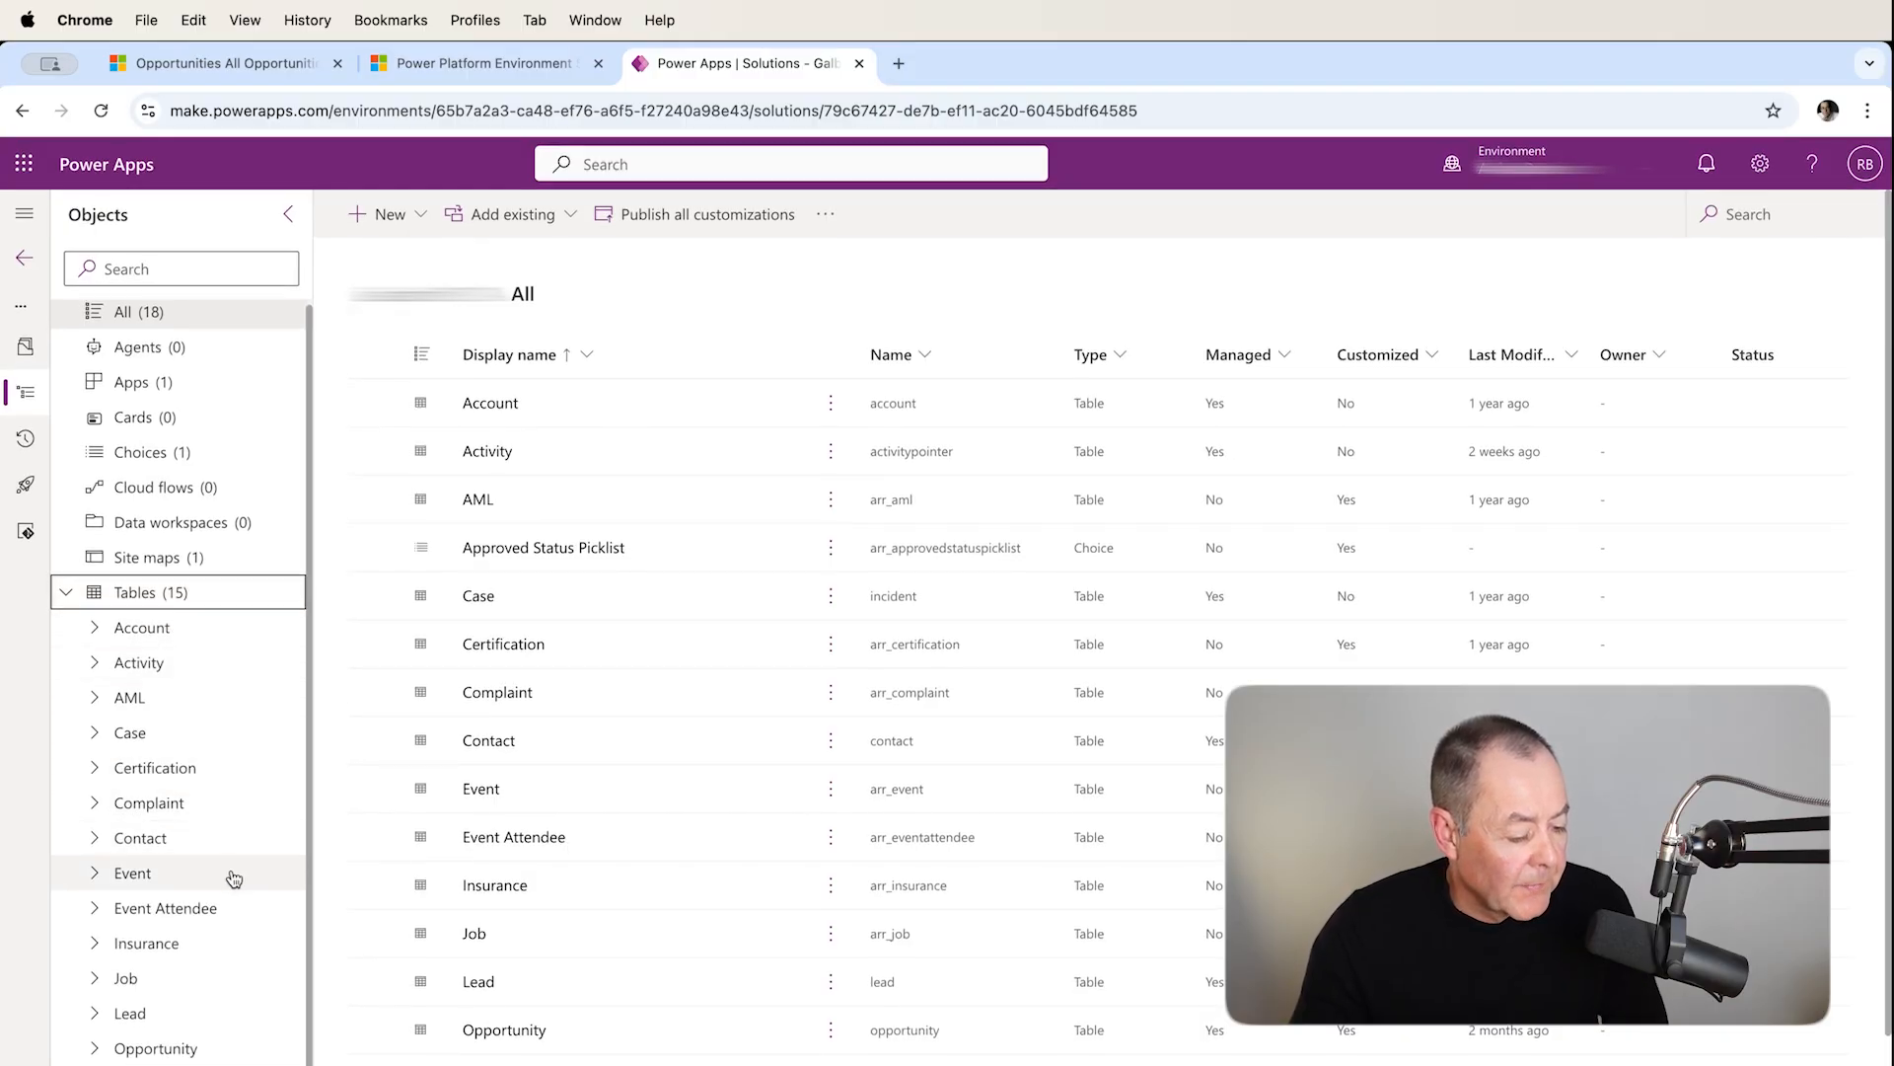
{"action": "left_click", "coordinate": [200, 1044]}
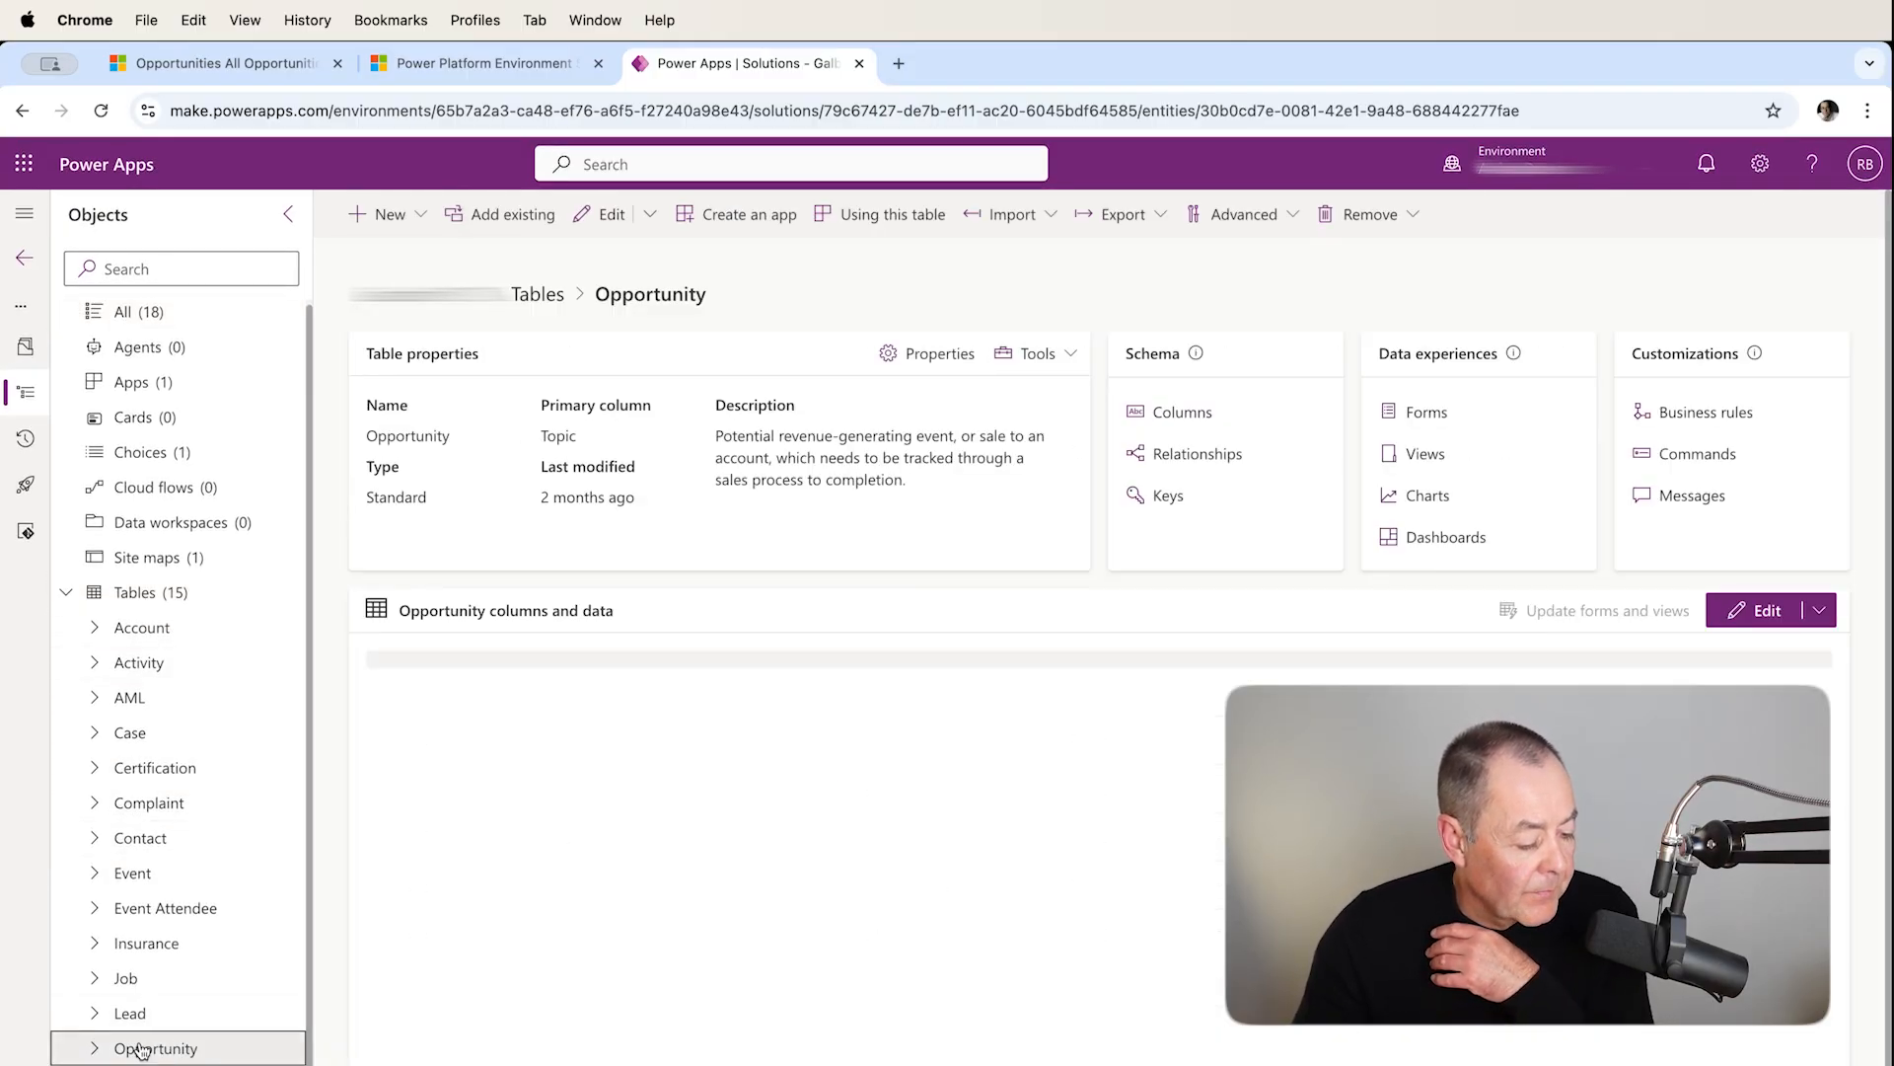
{"action": "left_click", "coordinate": [95, 1049]}
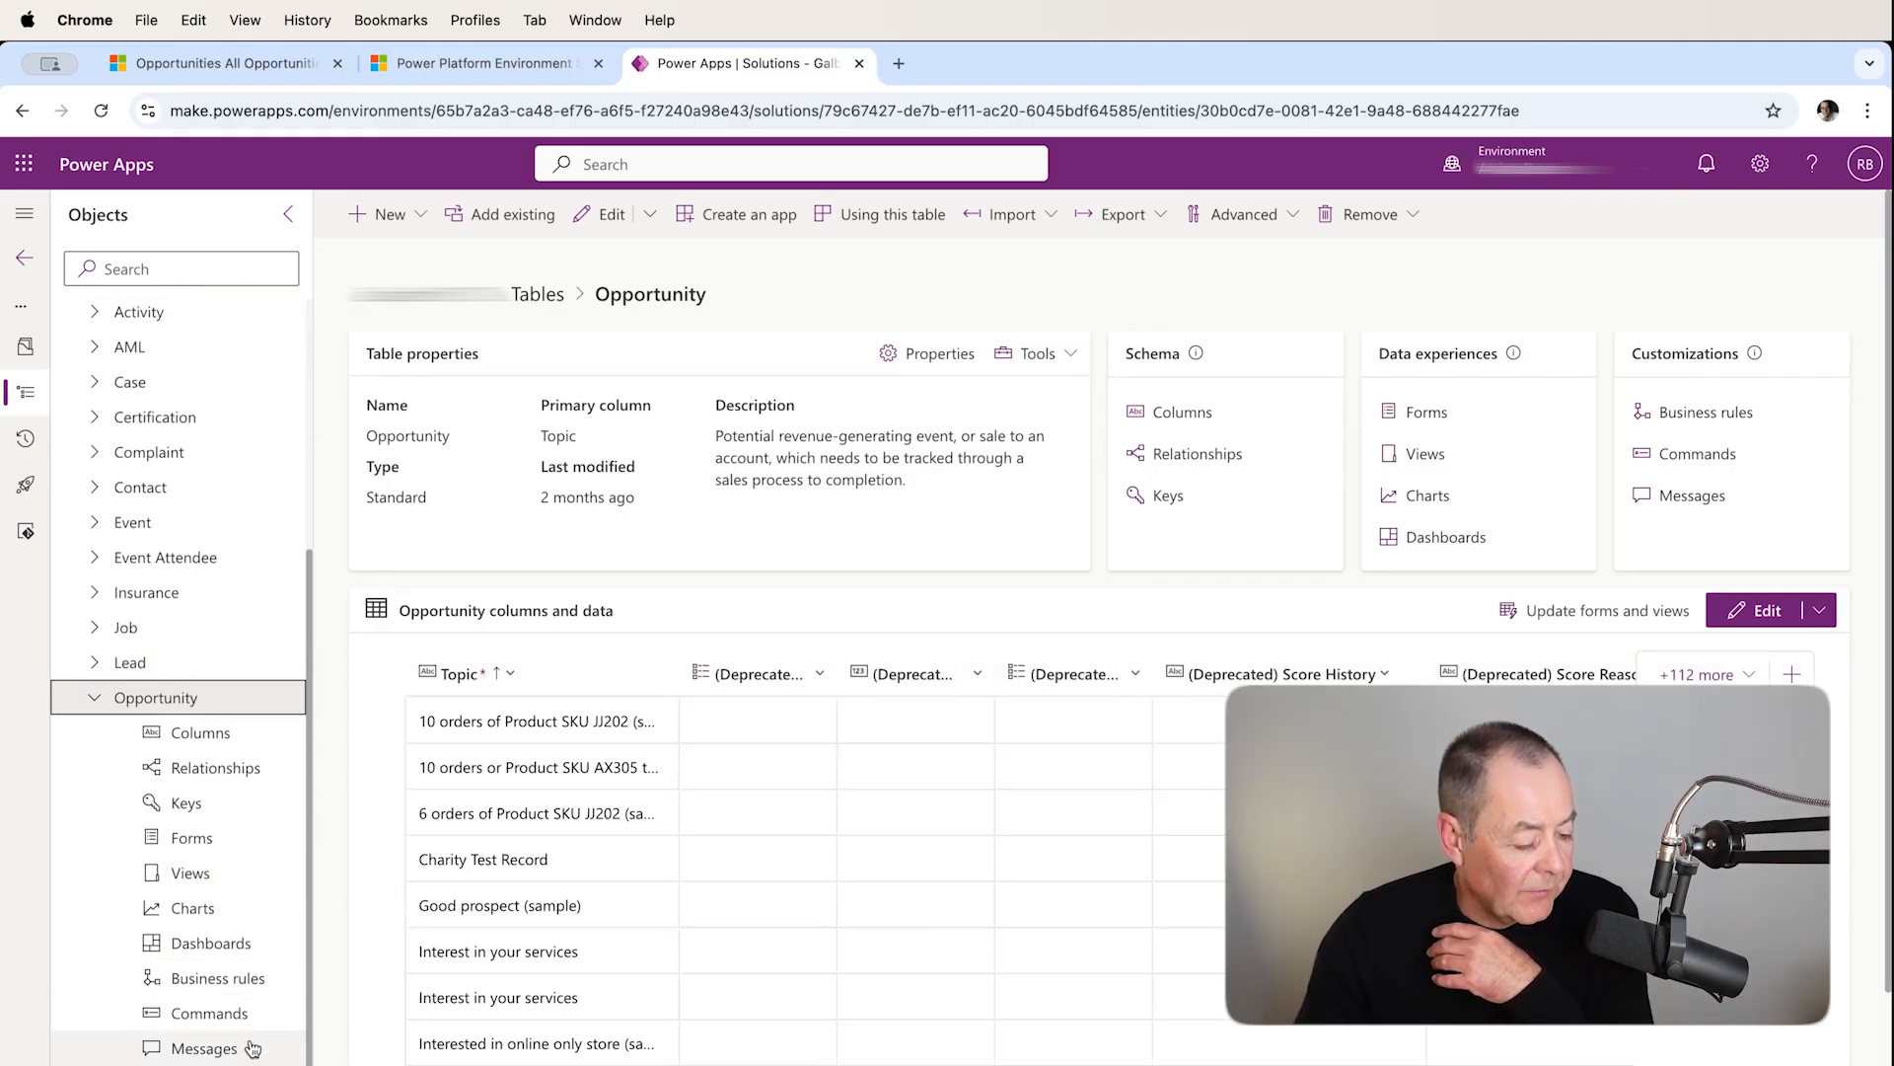
{"action": "left_click", "coordinate": [216, 884]}
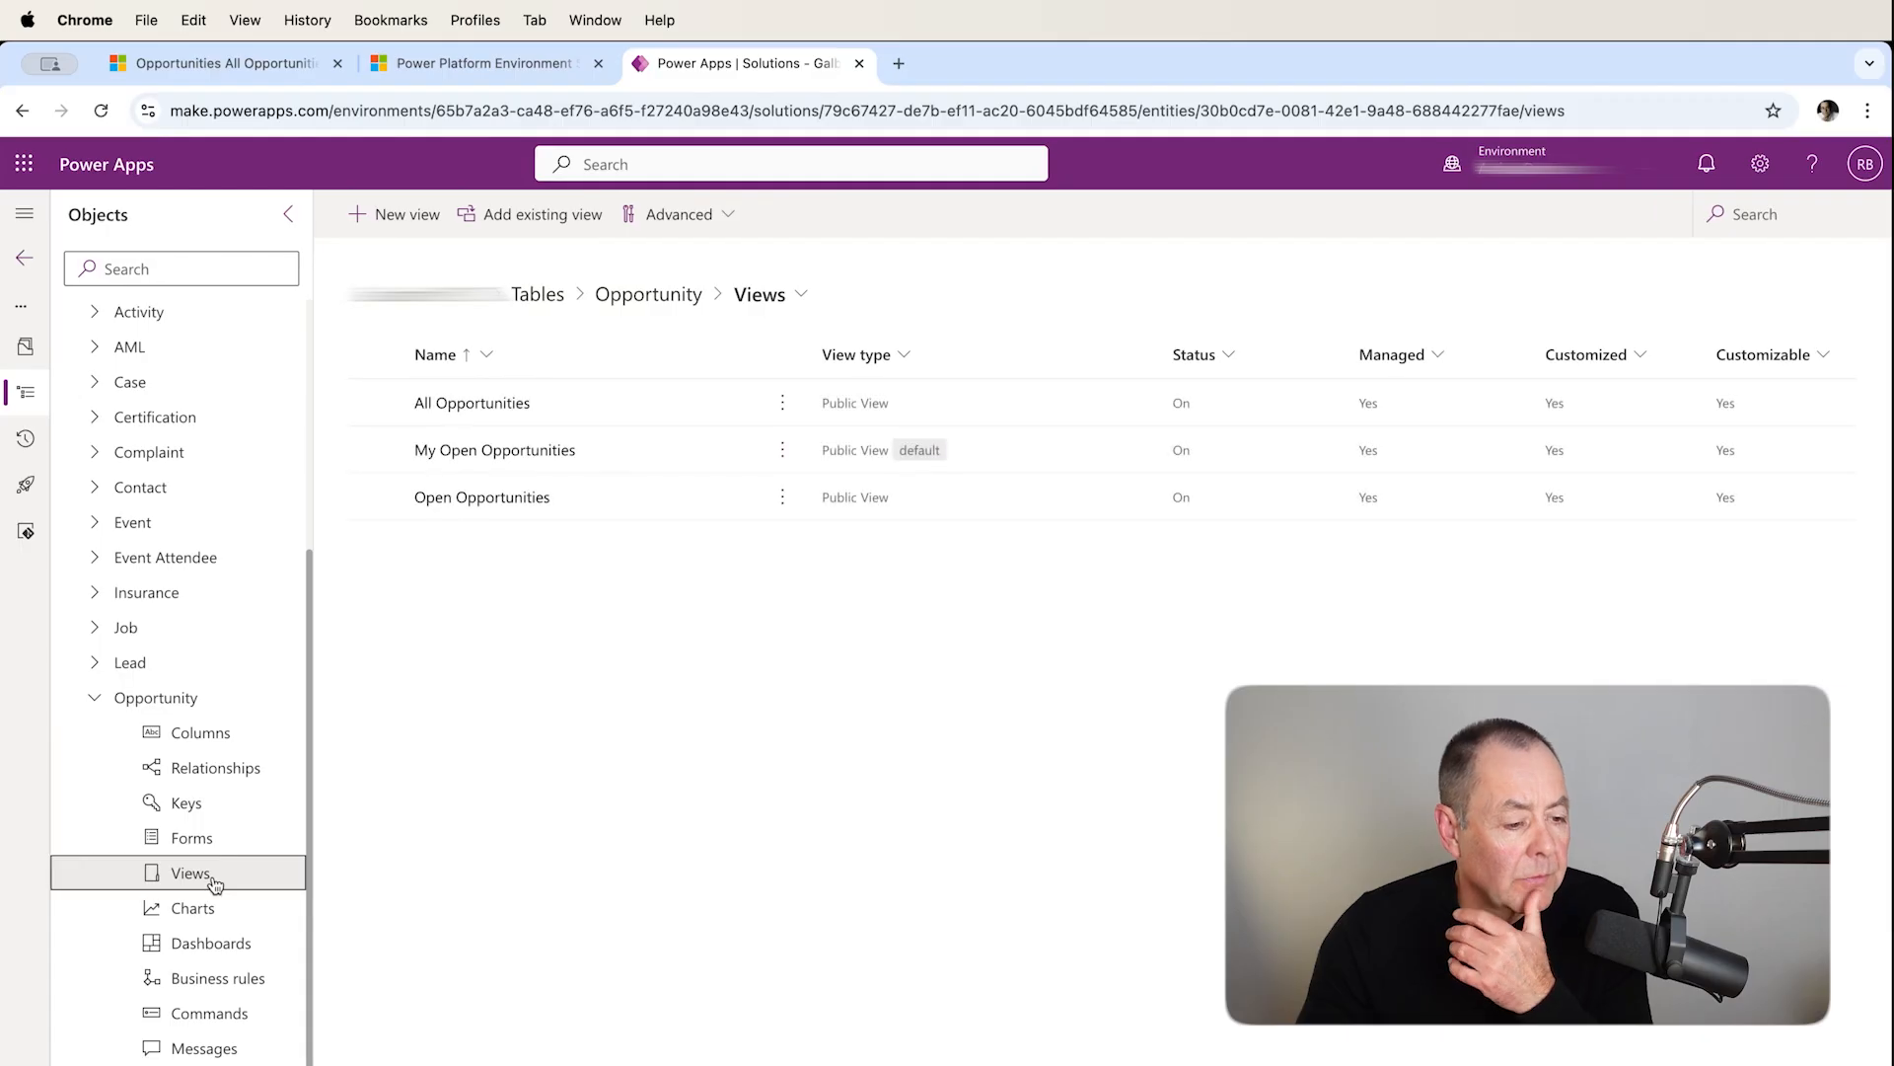
{"action": "left_click", "coordinate": [523, 452]}
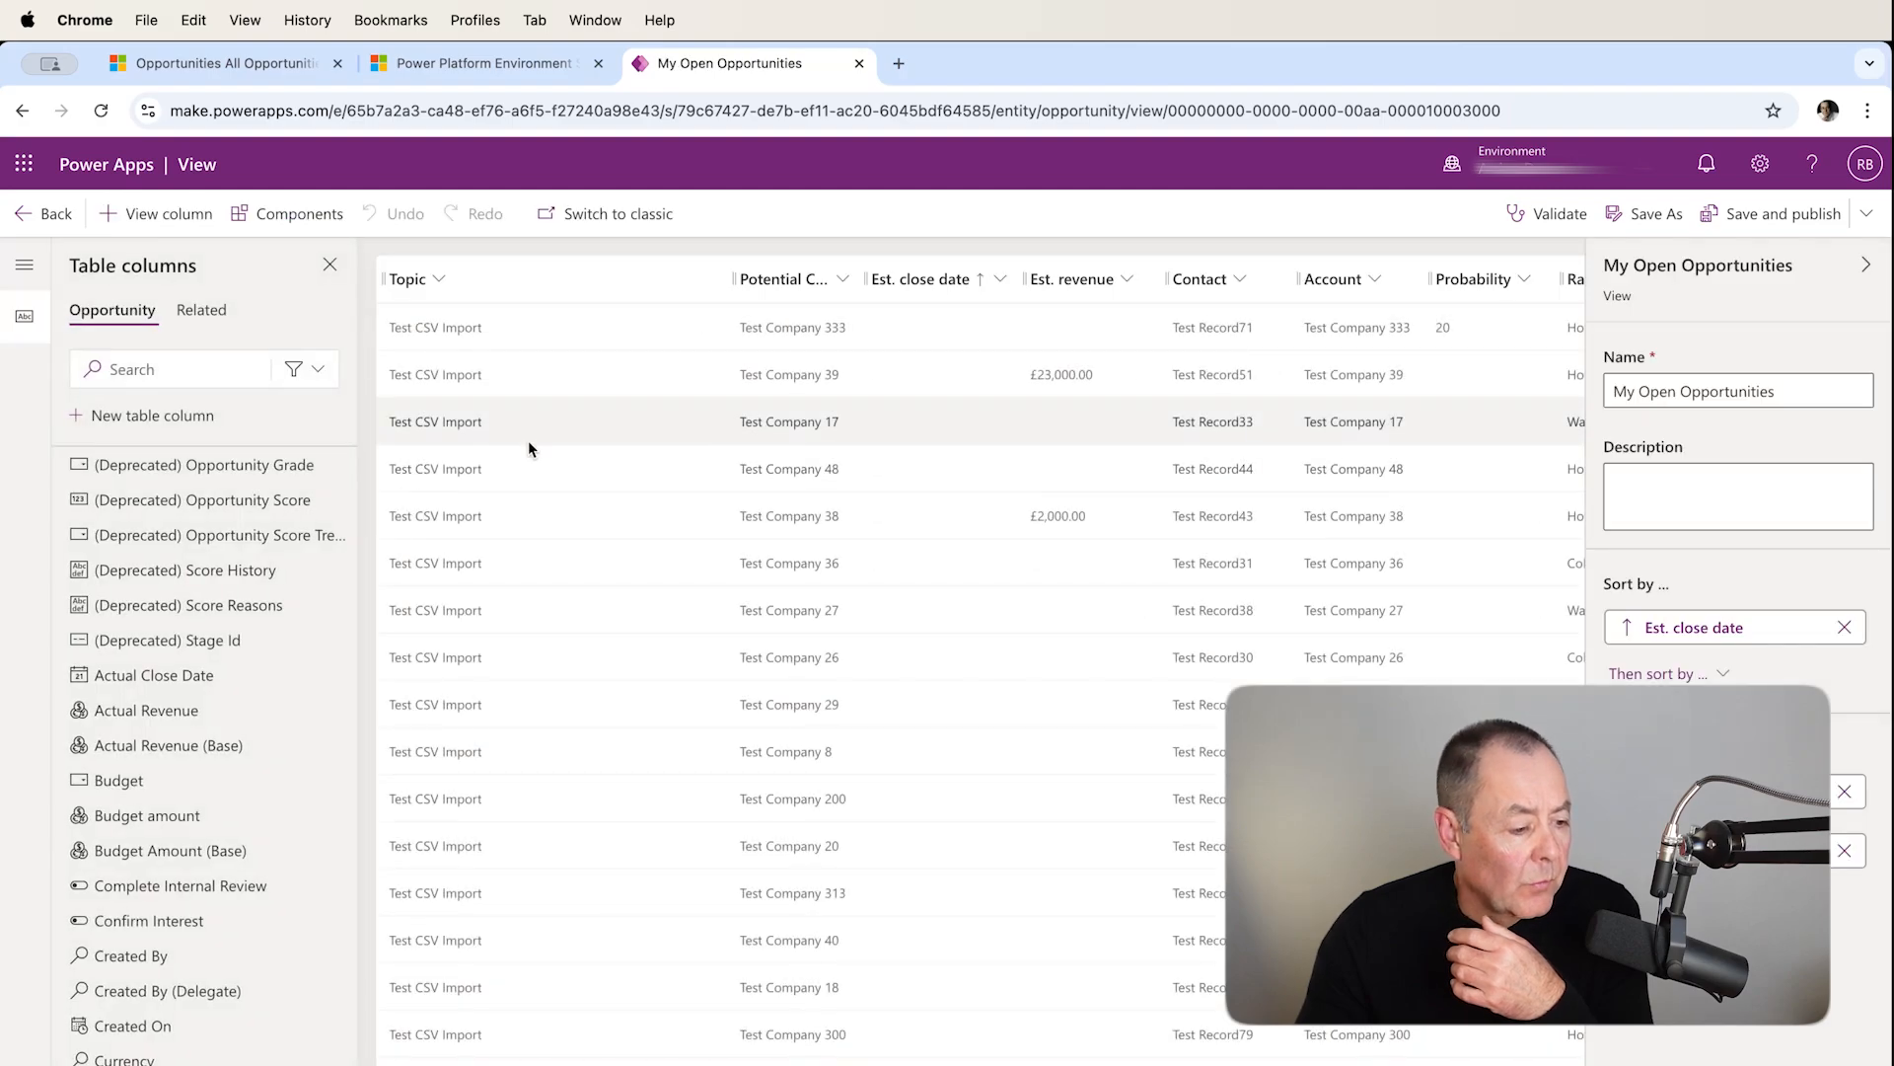
Delete the Editable Grid component from the view's components.
{"action": "left_click", "coordinate": [293, 216]}
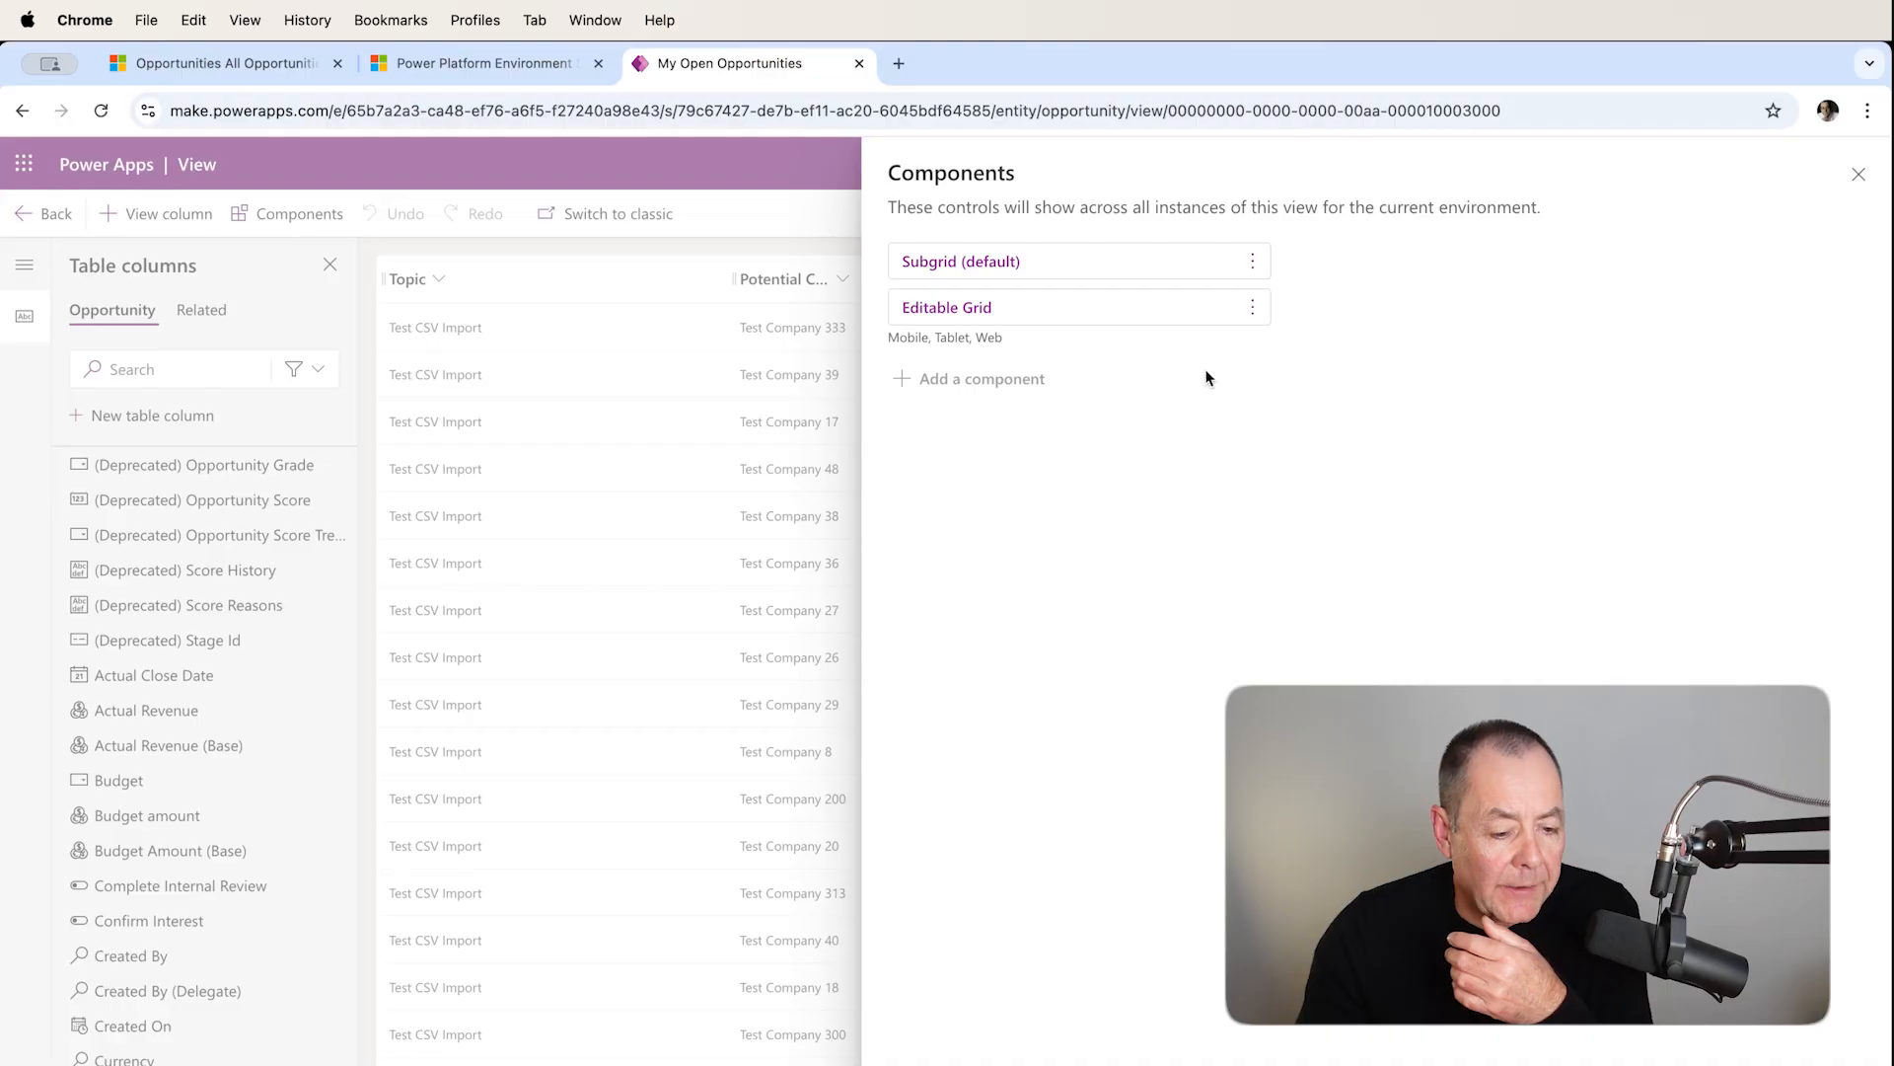
{"action": "left_click", "coordinate": [1254, 308]}
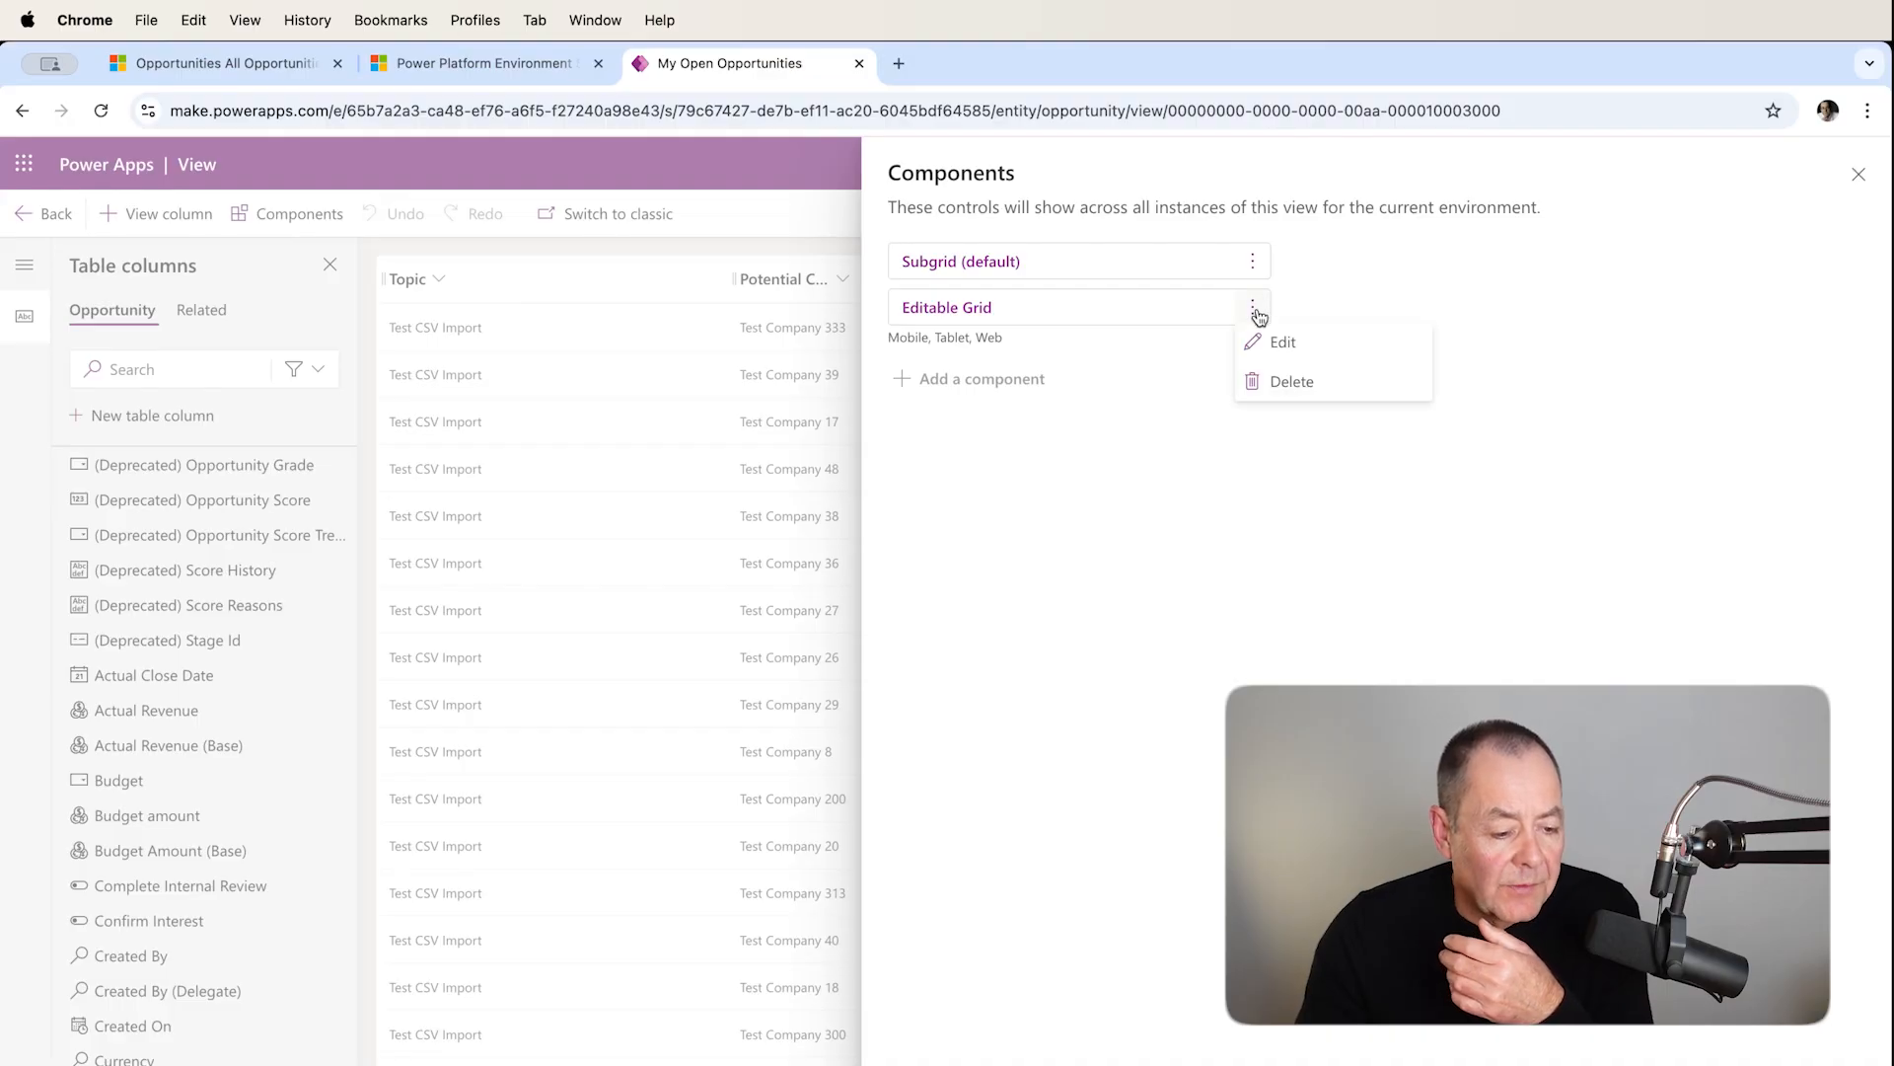
{"action": "left_click", "coordinate": [1348, 391]}
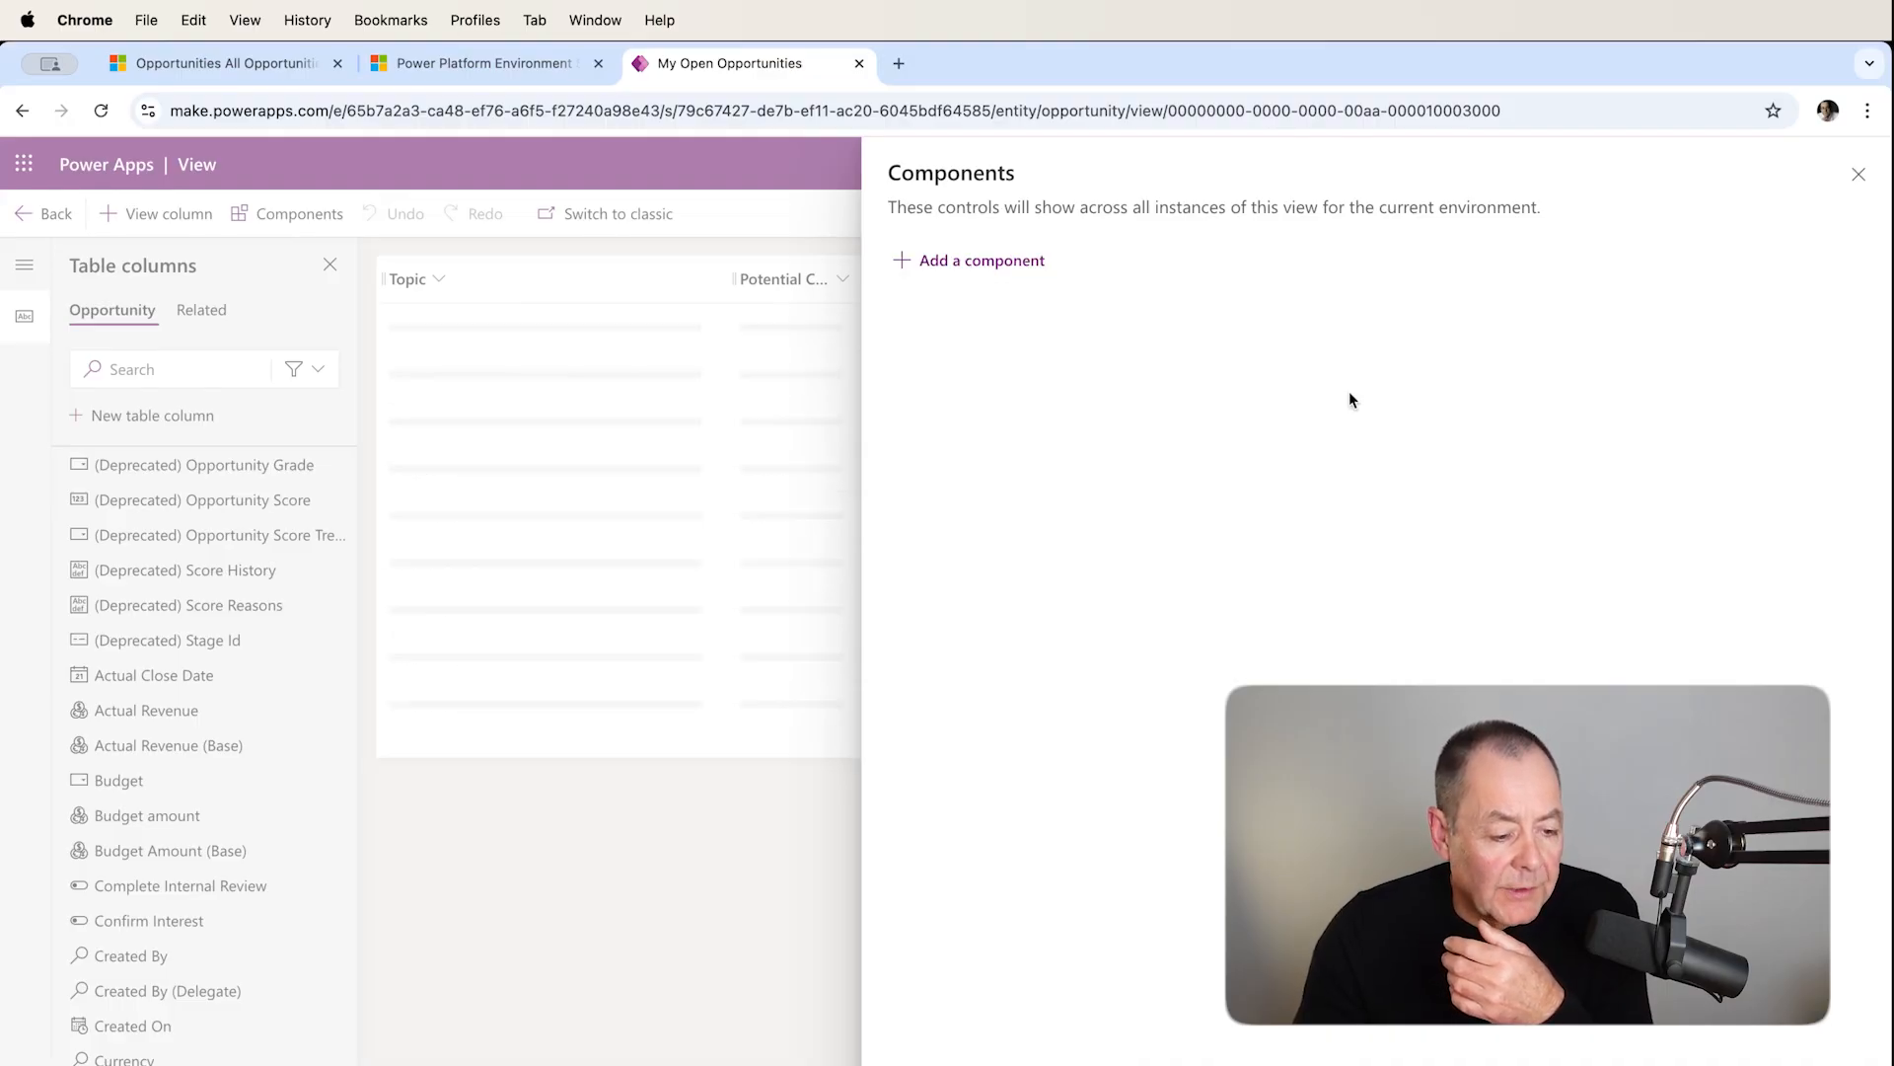
Search the additional components for kanban and select the Kanban component.
{"action": "left_click", "coordinate": [940, 263]}
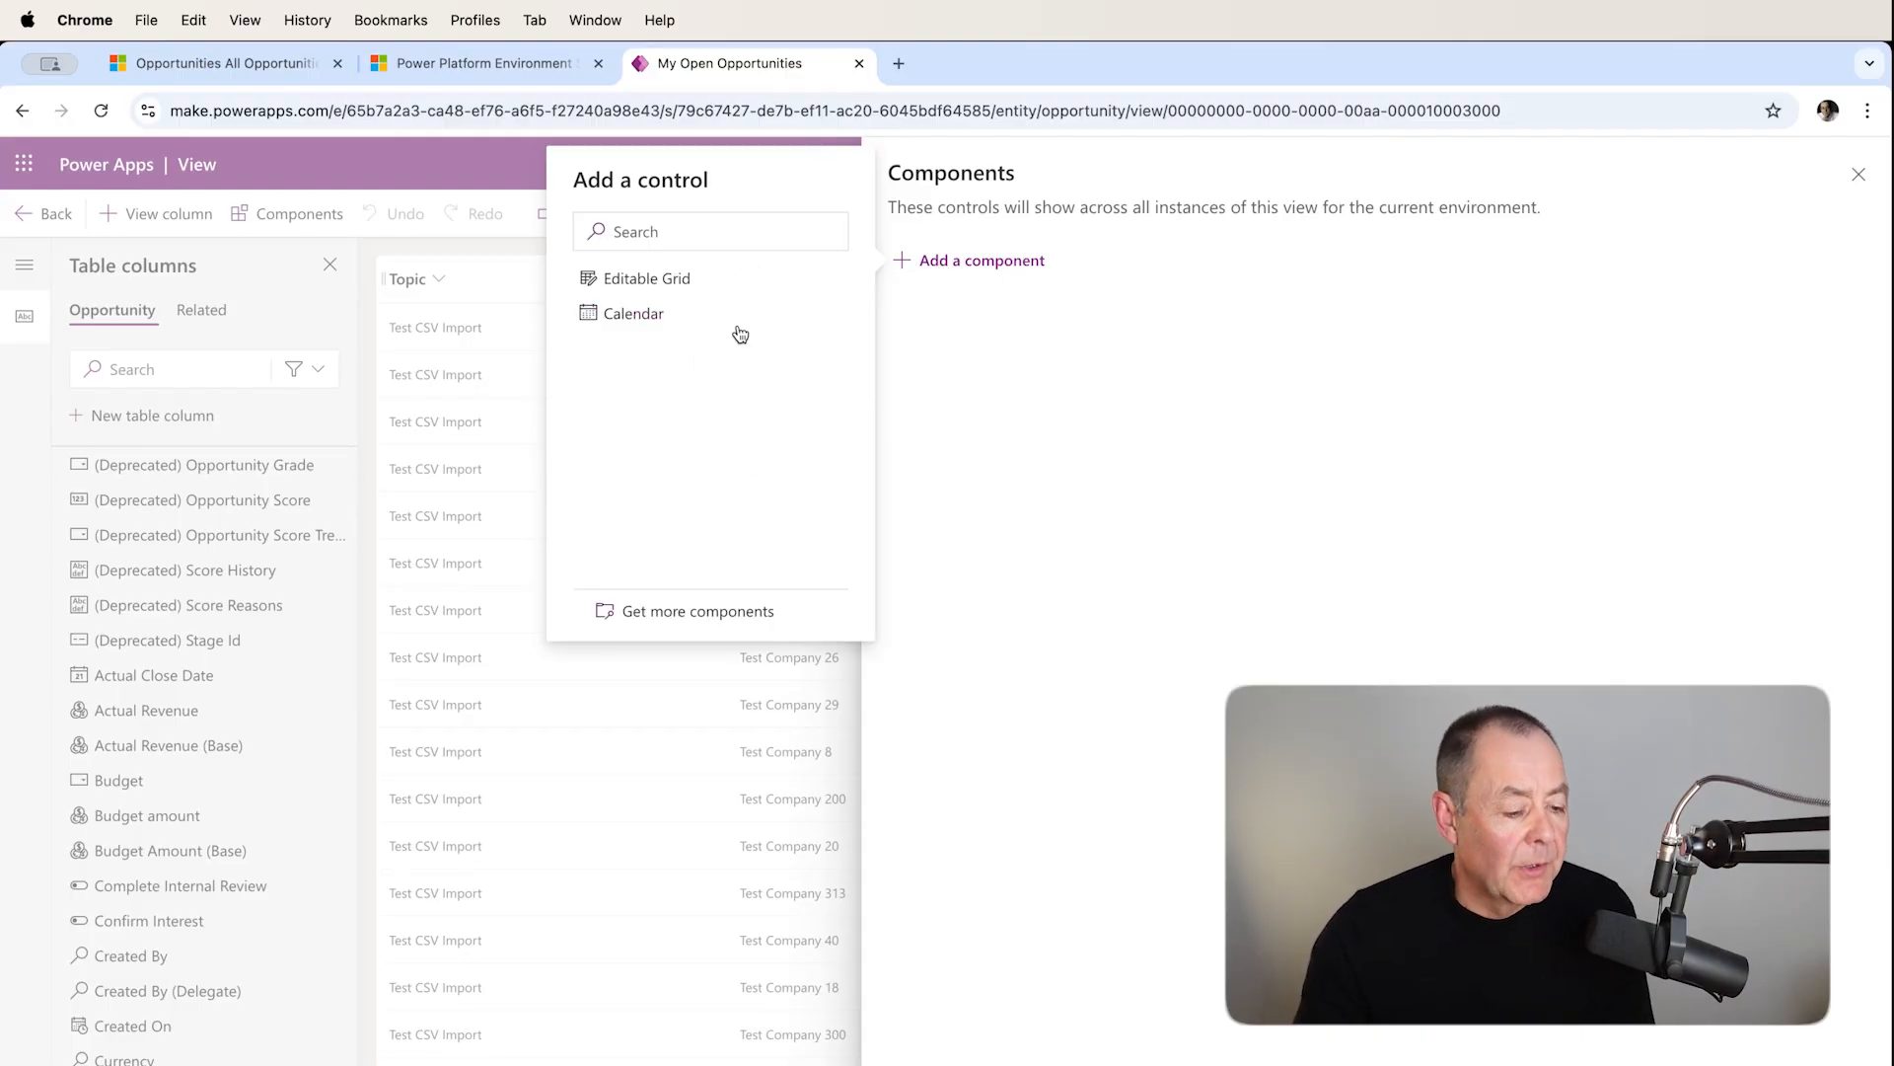
{"action": "left_click", "coordinate": [672, 229]}
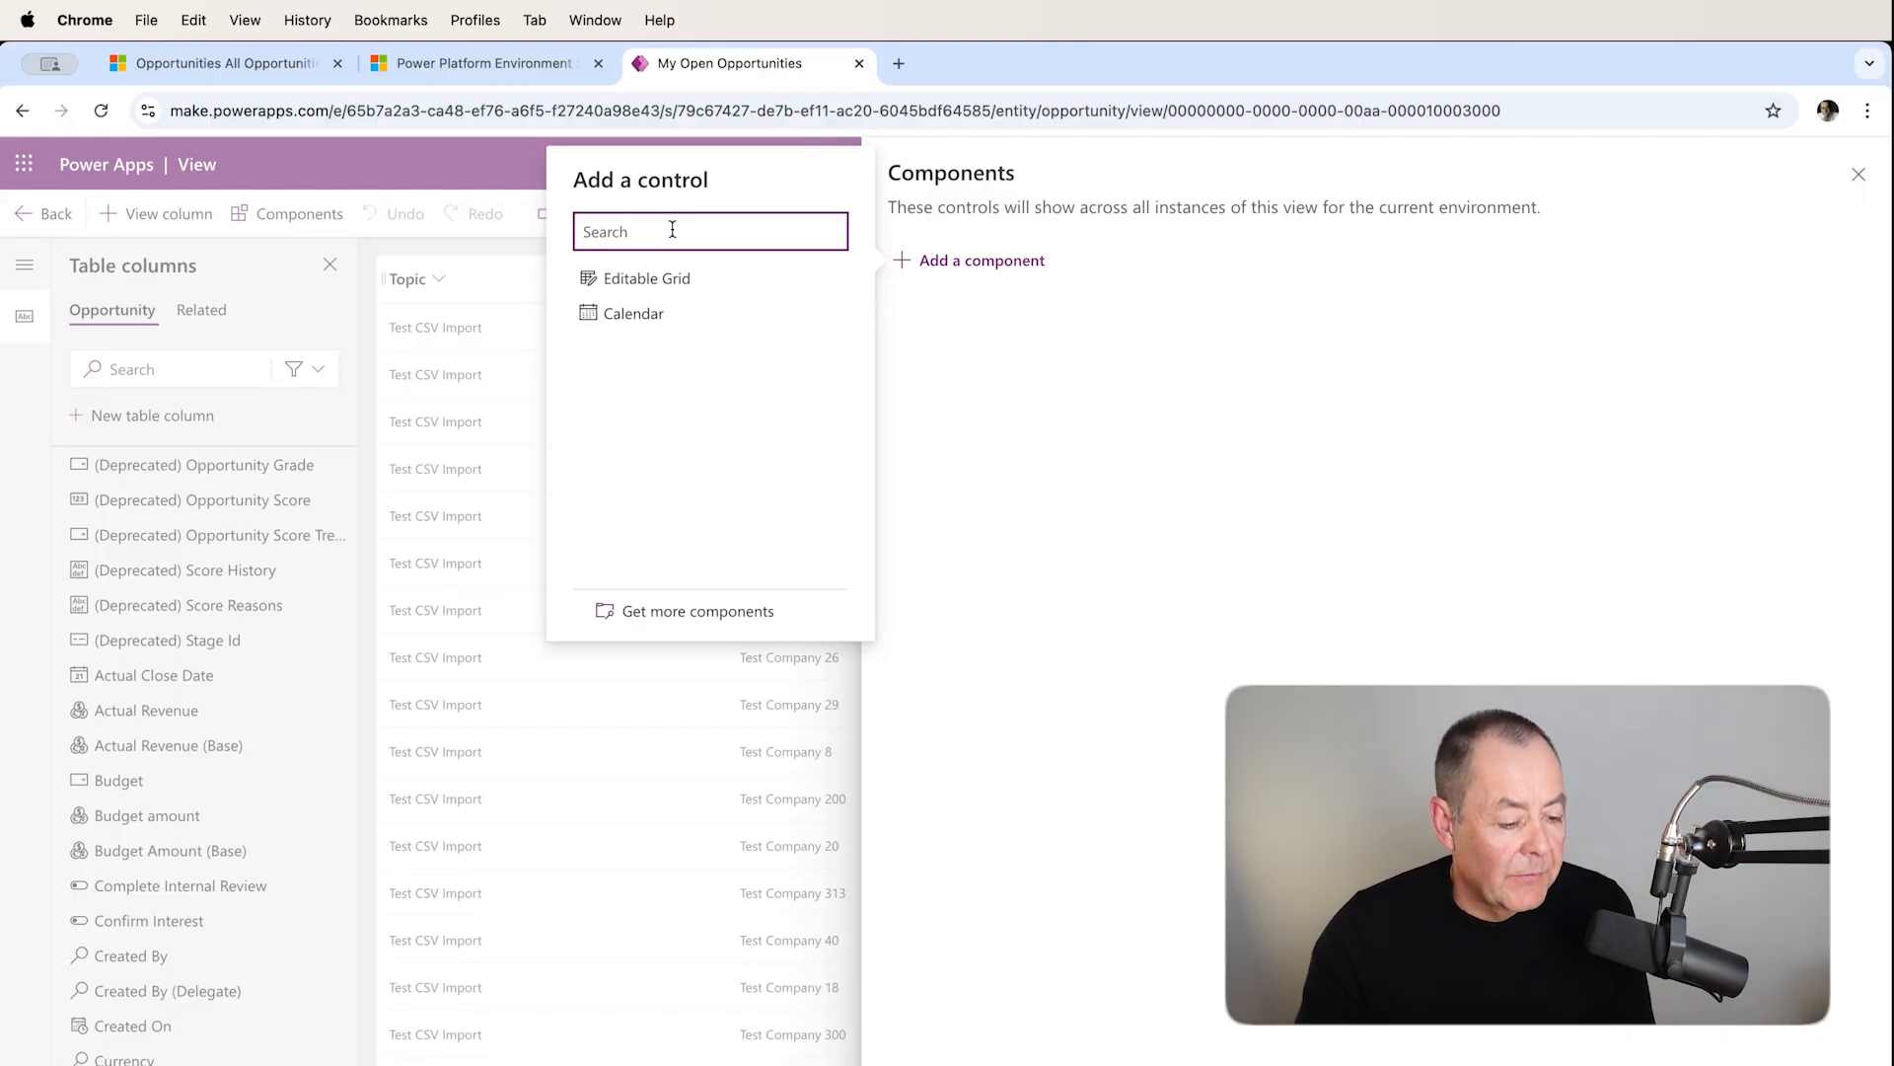
{"action": "left_click", "coordinate": [690, 613]}
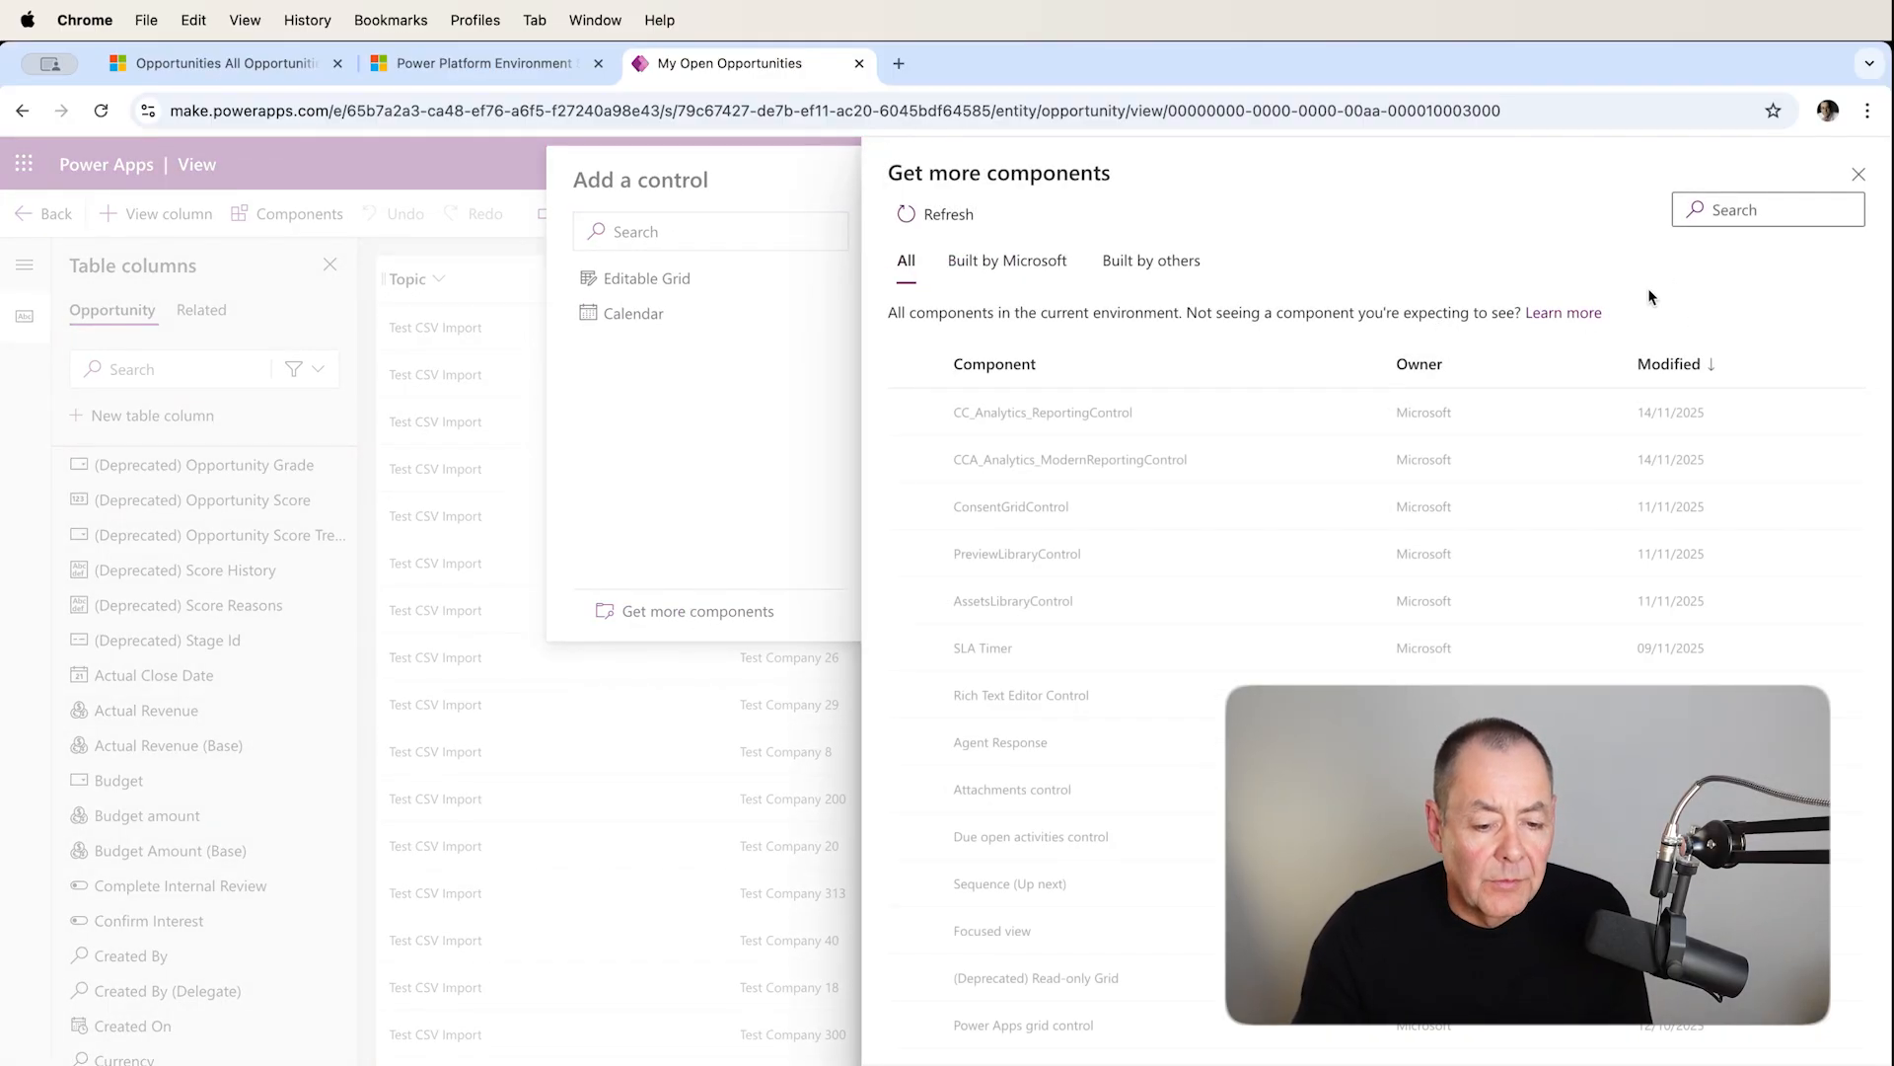
{"action": "left_click", "coordinate": [1726, 211]}
{"action": "type", "text": "kanban"}
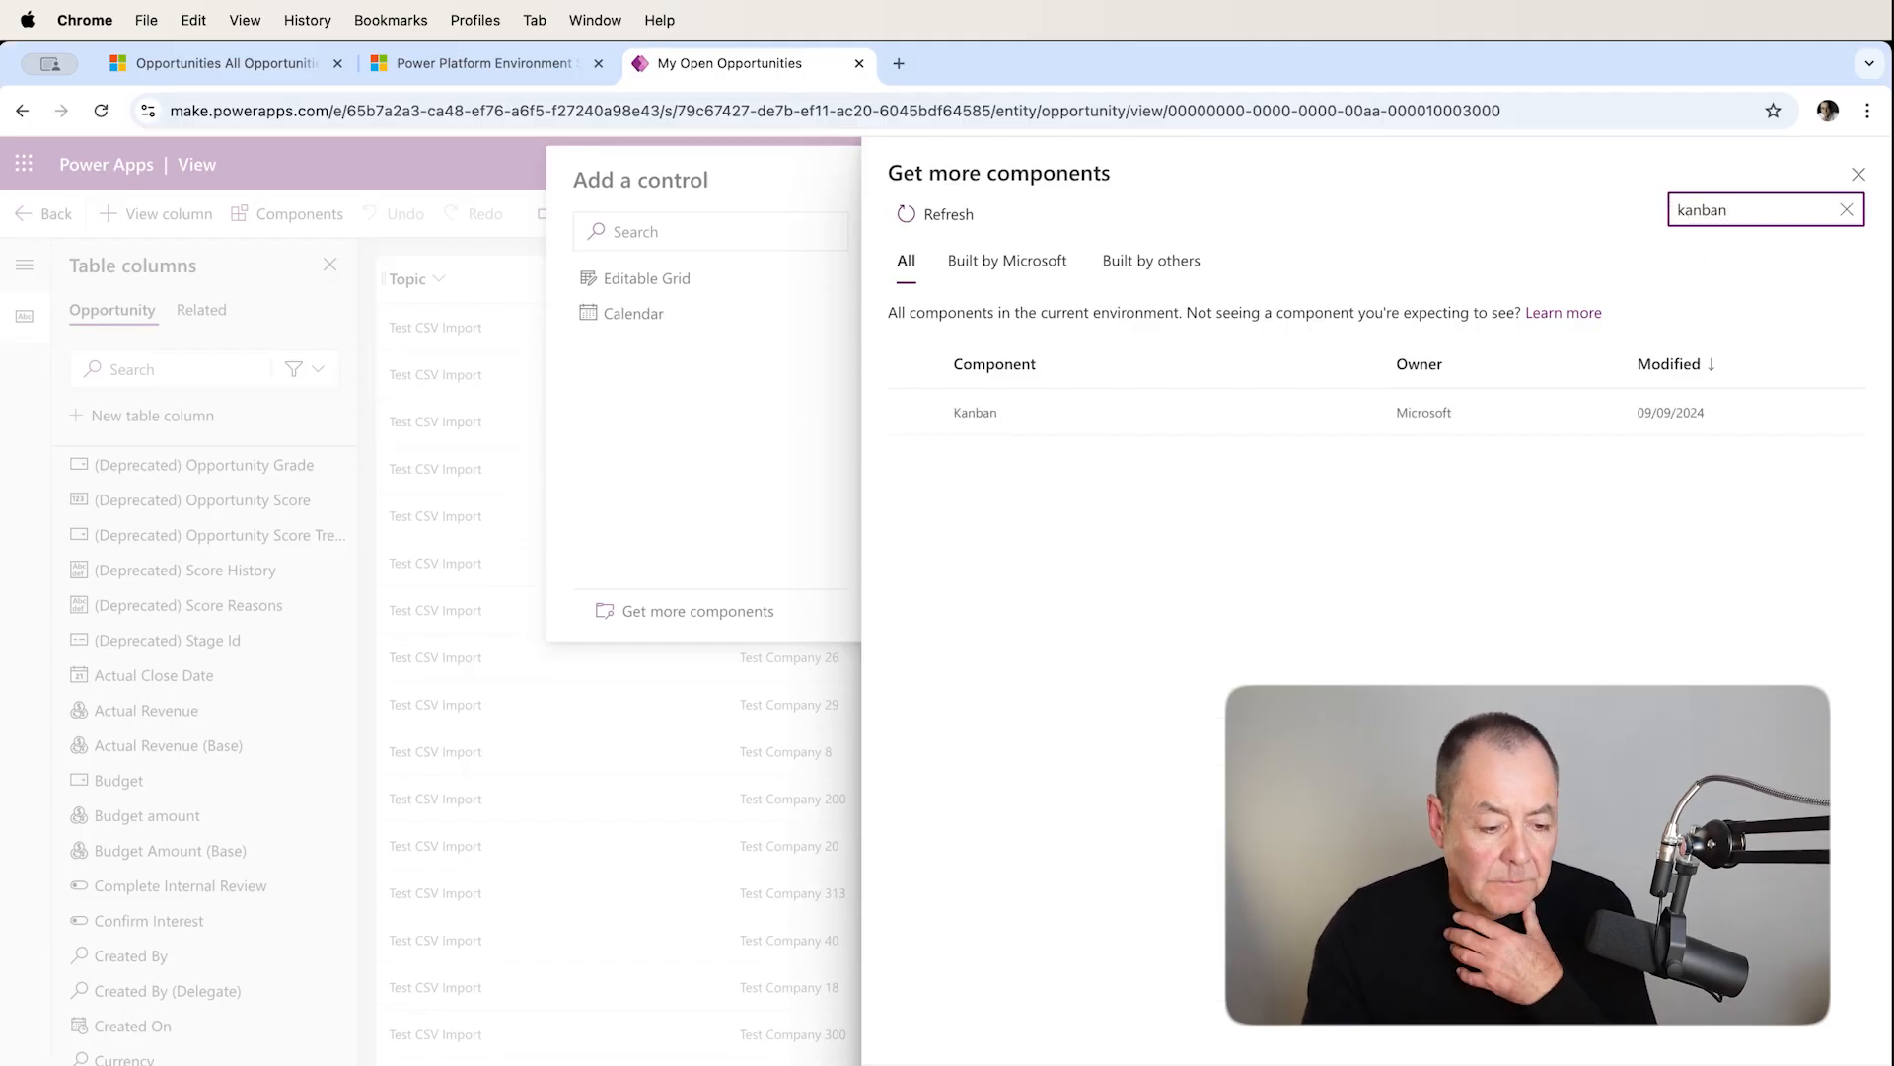
{"action": "left_click", "coordinate": [912, 412]}
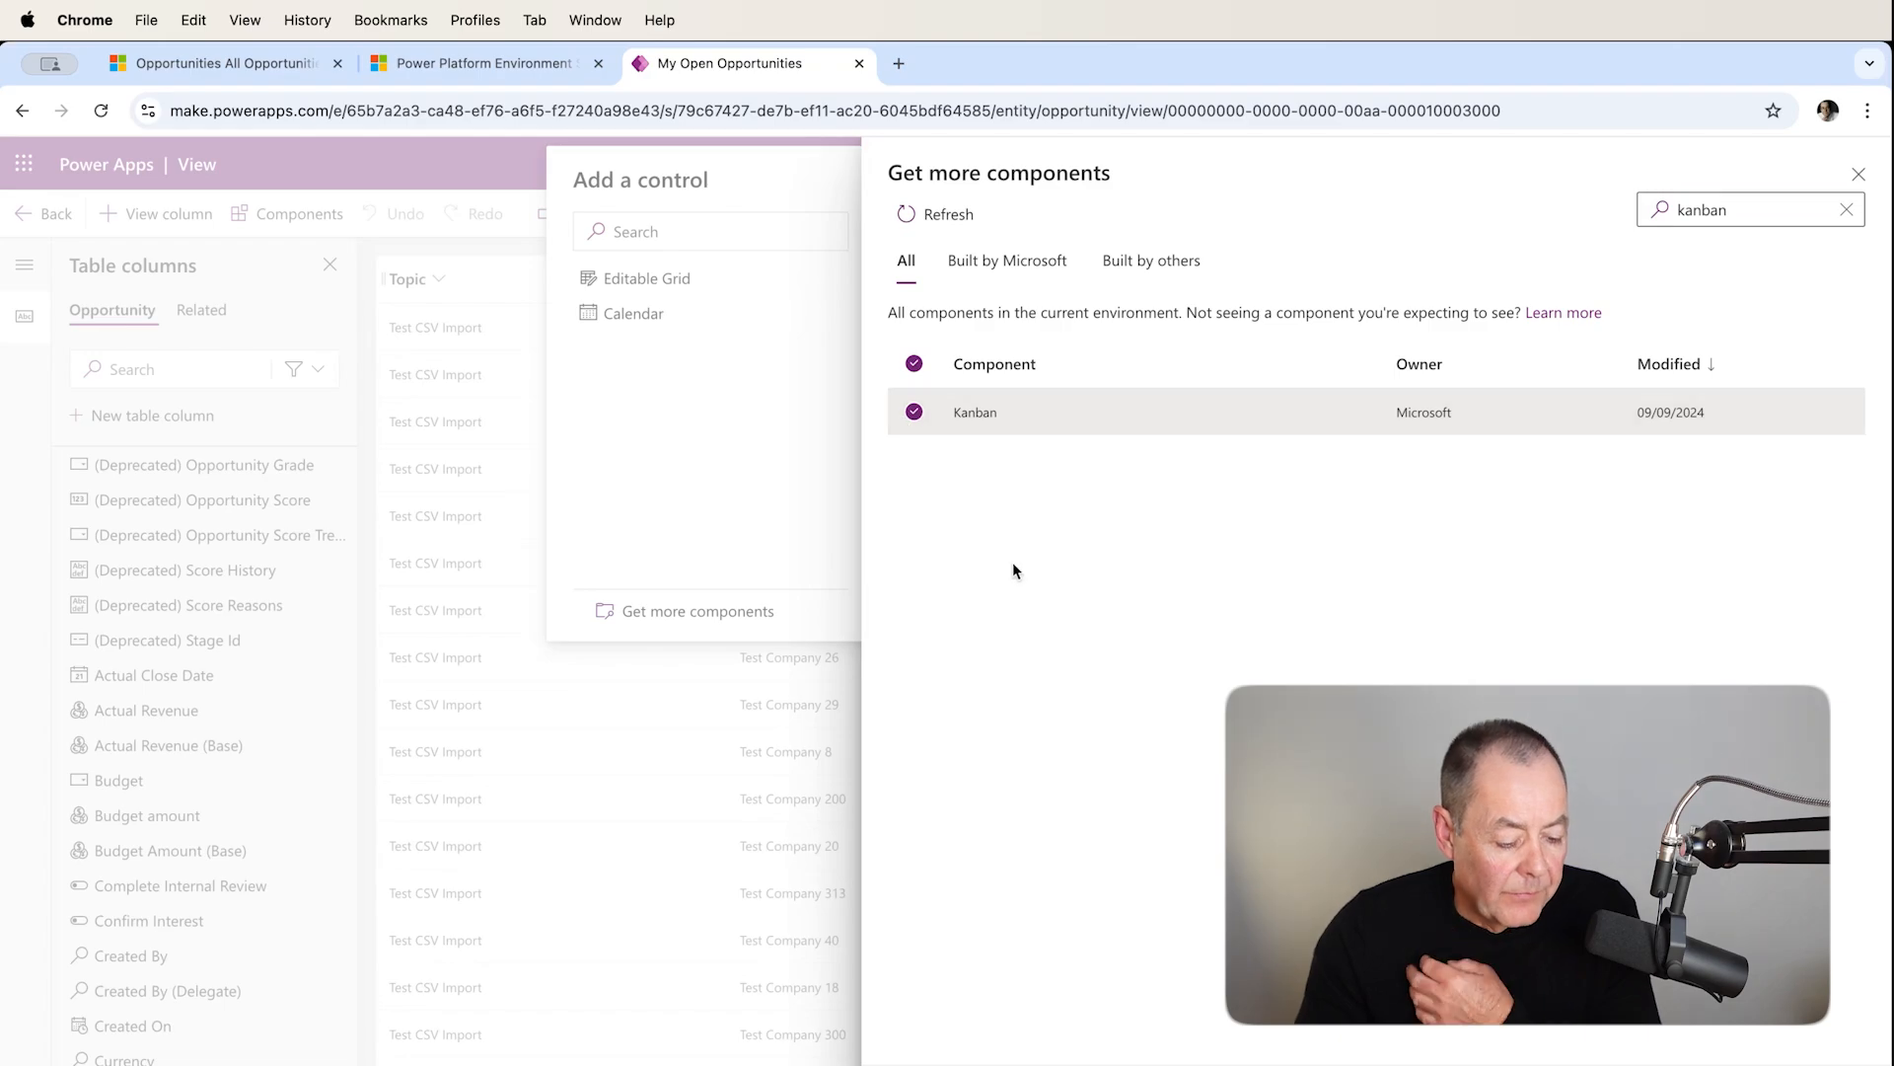